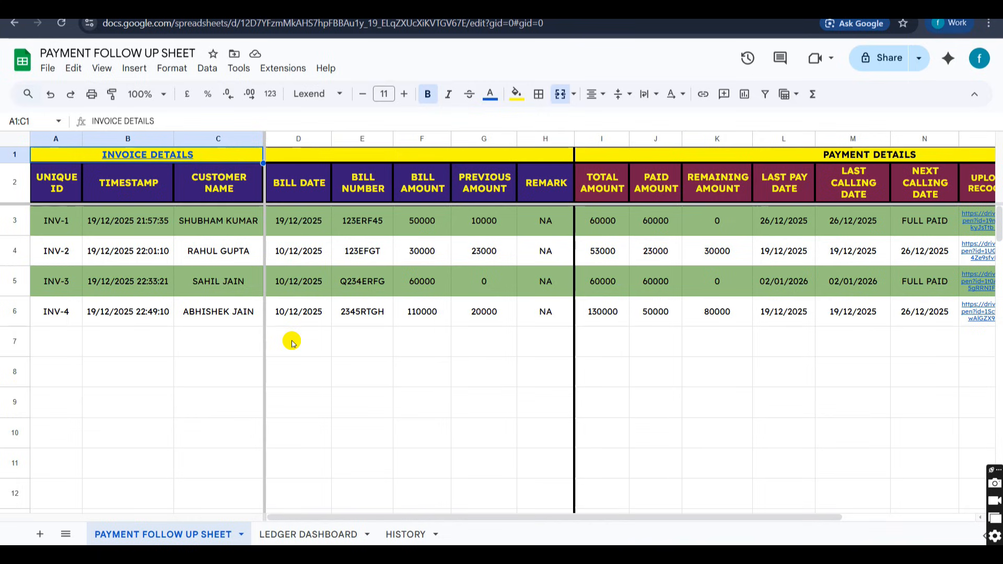
# Look over the invoice and payment columns of PAYMENT FOLLOW UP SHEET, and view the LEDGER DASHBOARD and HISTORY sheets.
pyautogui.hscroll(5, 478, 313)
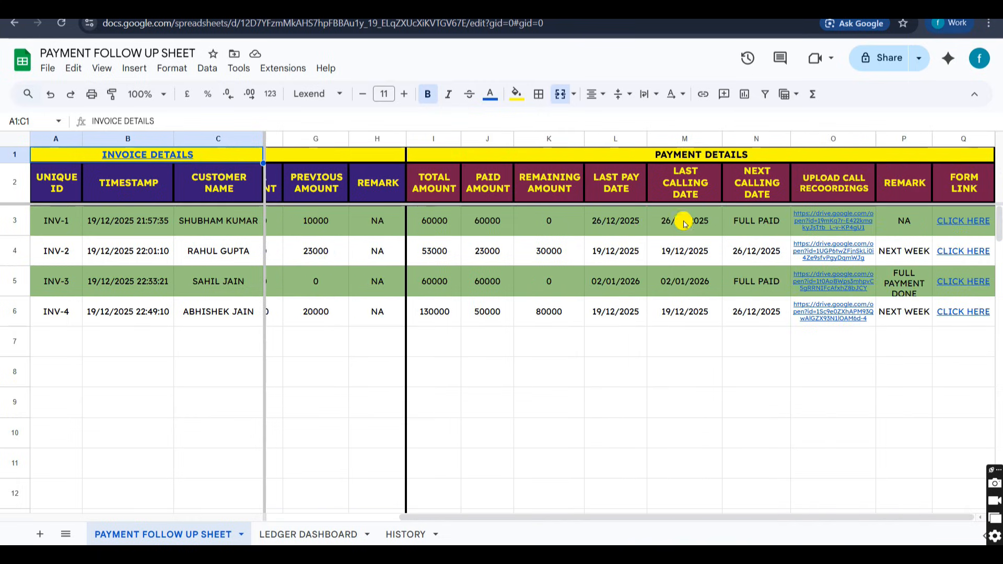
pyautogui.hscroll(-5, 606, 293)
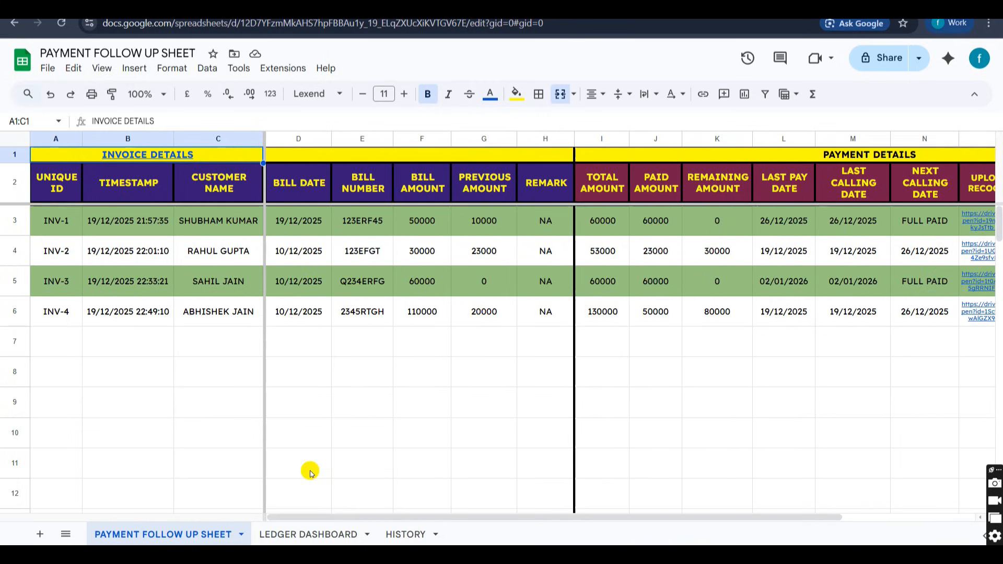
pyautogui.click(294, 534)
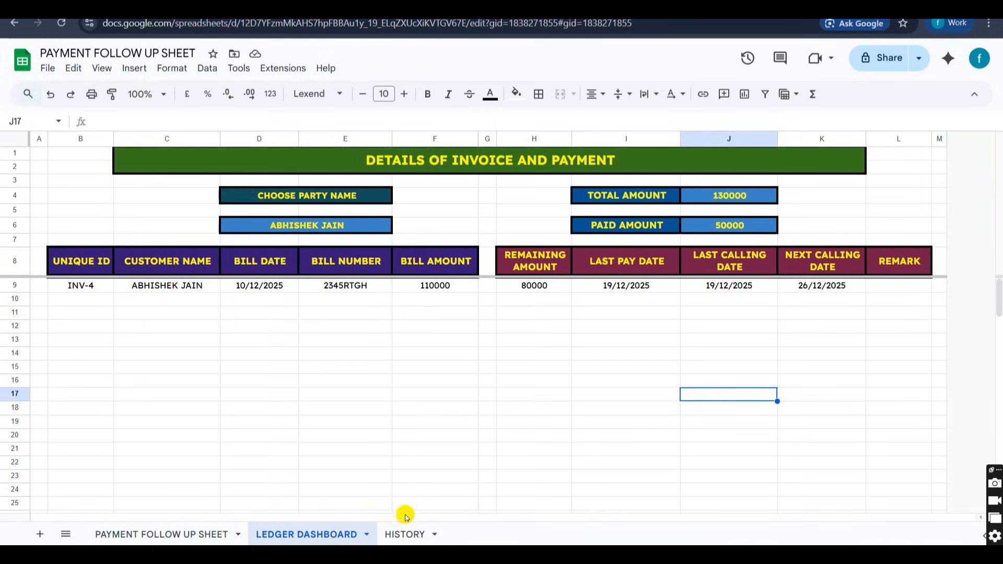
pyautogui.click(398, 532)
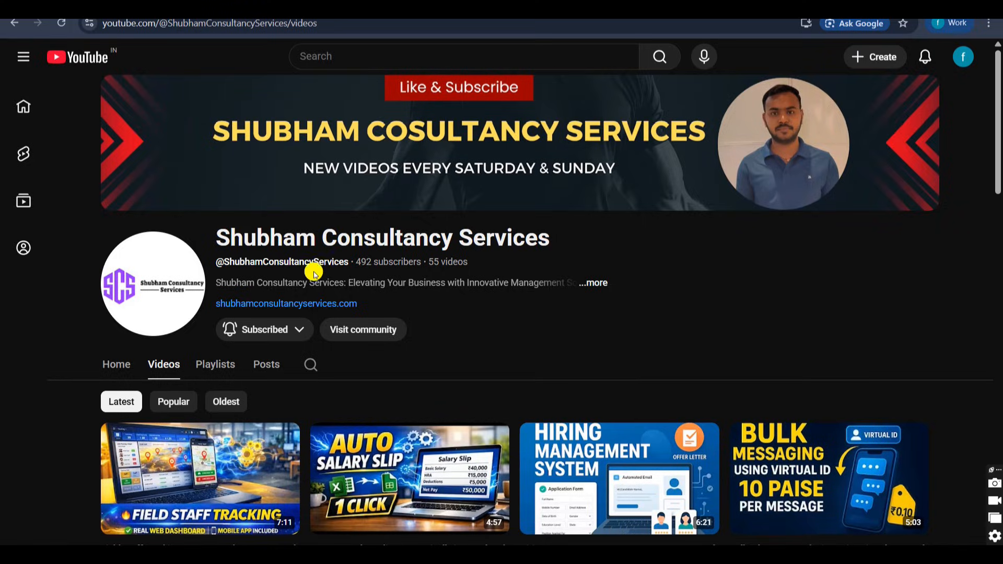
# Browse the consultancy channel's list of uploaded videos on YouTube, from the latest uploads to the older ones.
pyautogui.scroll(-3, 681, 348)
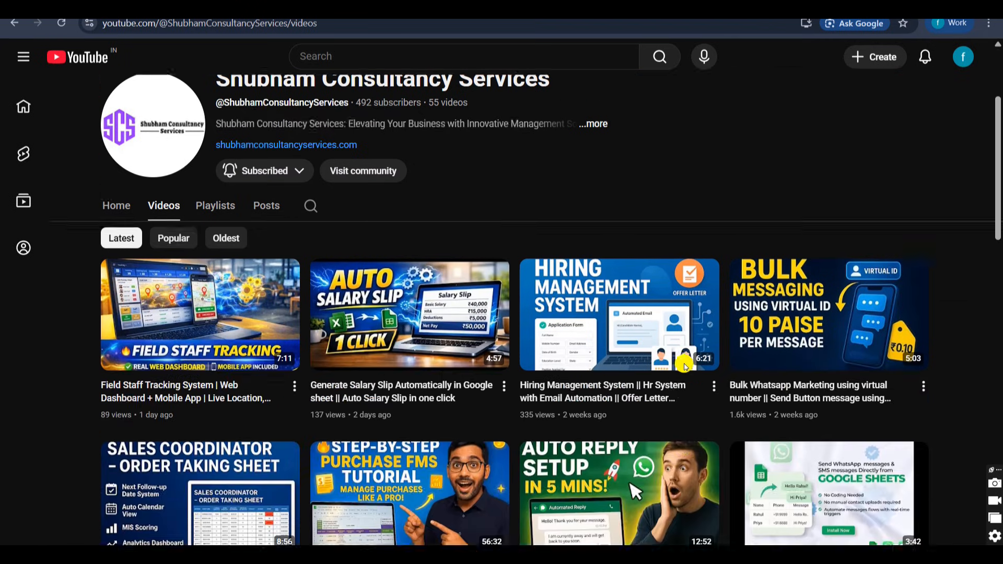
pyautogui.scroll(-2, 685, 367)
pyautogui.scroll(5, 683, 362)
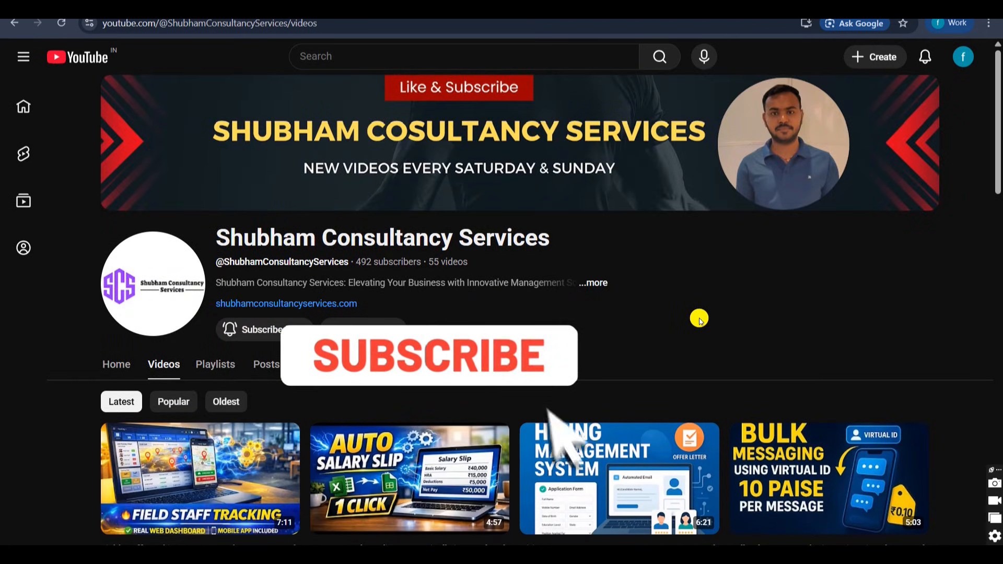
pyautogui.scroll(-3, 679, 293)
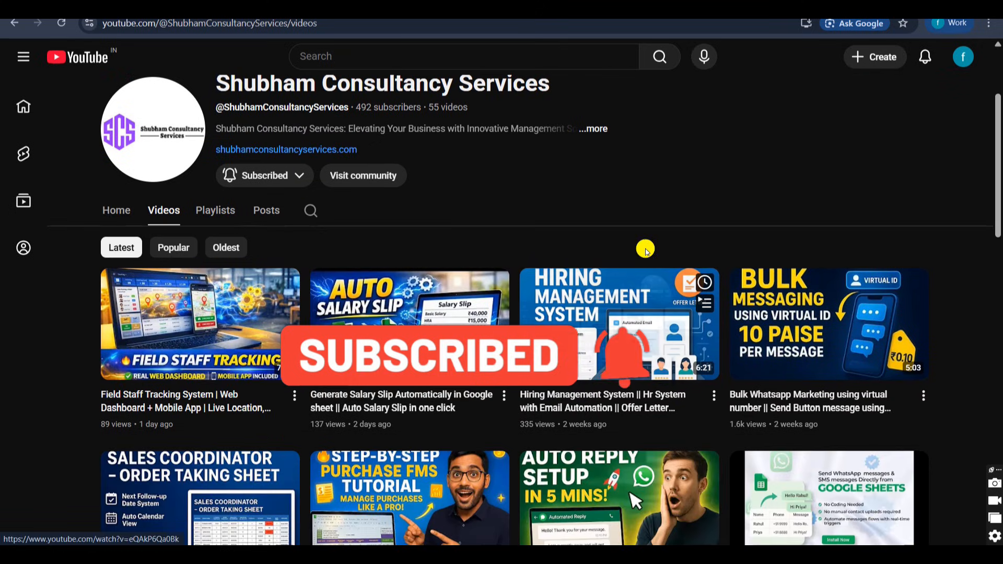
pyautogui.scroll(-1, 606, 274)
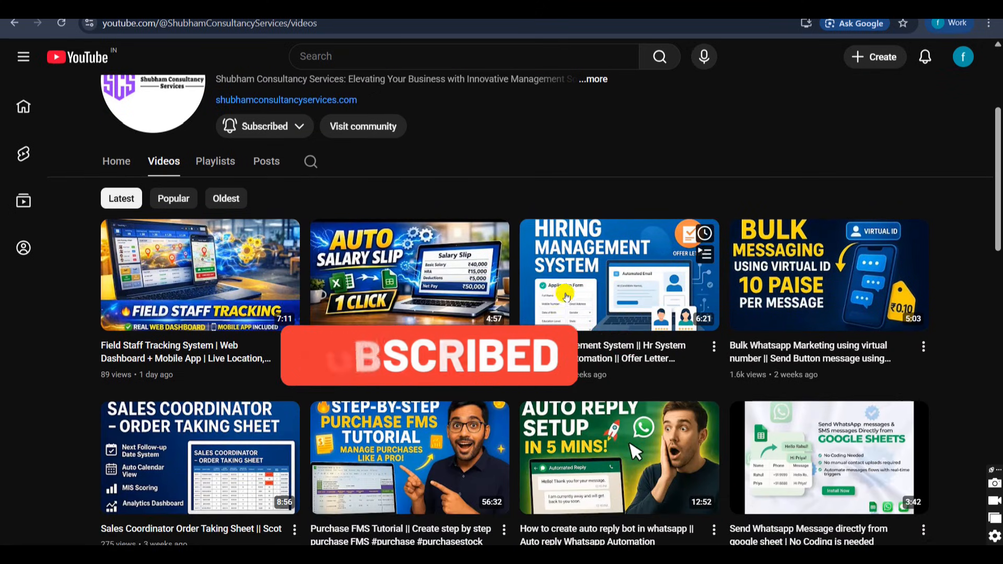
pyautogui.moveTo(417, 268)
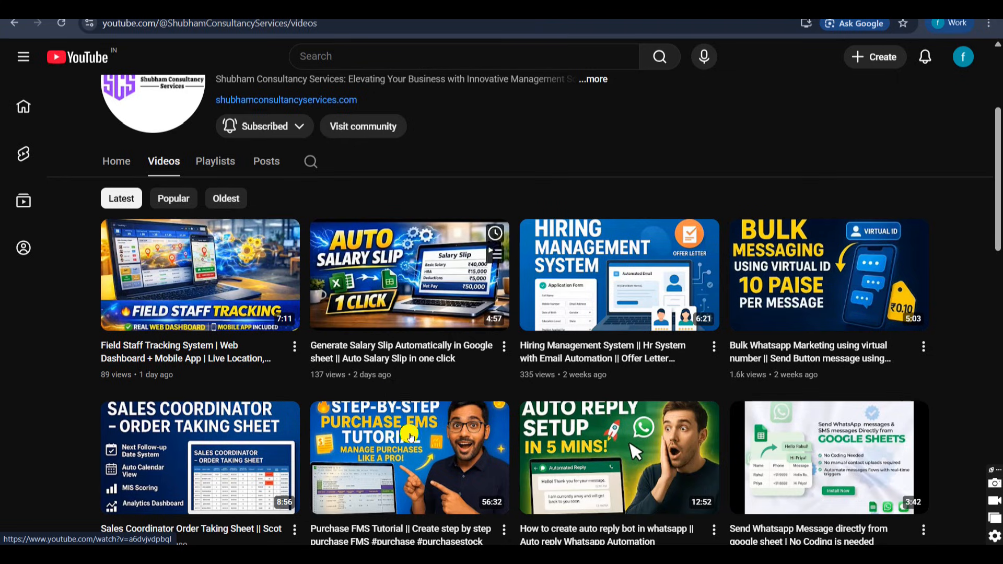
pyautogui.scroll(-7, 410, 427)
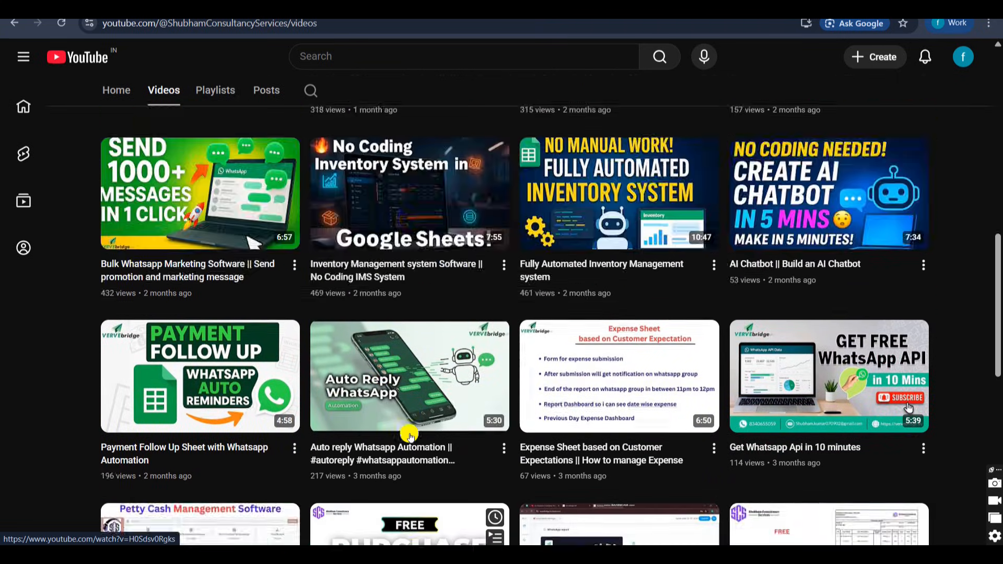
pyautogui.scroll(10, 409, 436)
pyautogui.scroll(-5, 611, 369)
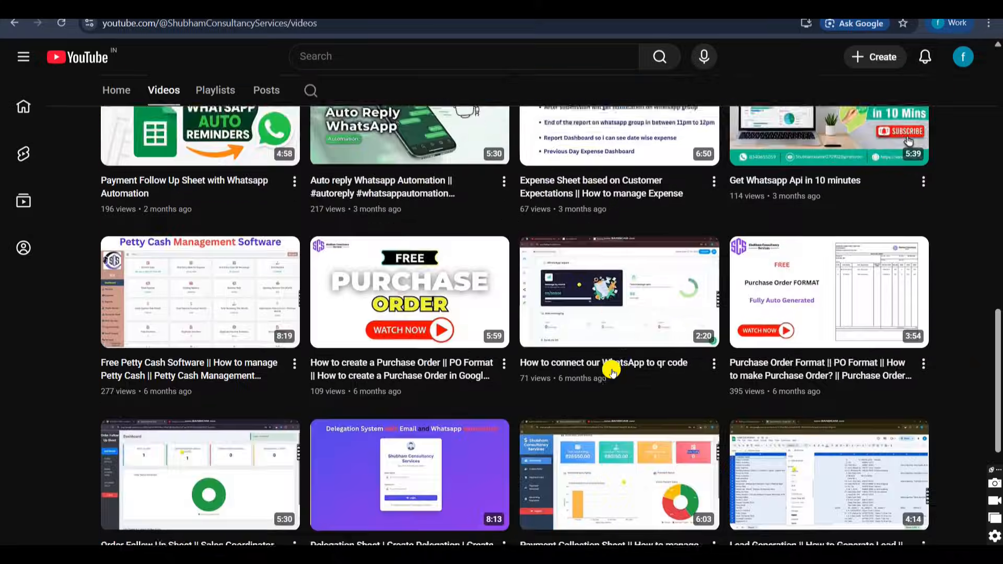
pyautogui.scroll(6, 611, 369)
# Switch back to Google Sheets and open the form linked from the INVOICE DETAILS header of PAYMENT FOLLOW UP SHEET.
pyautogui.hotkey('ctrl', 'Tab')
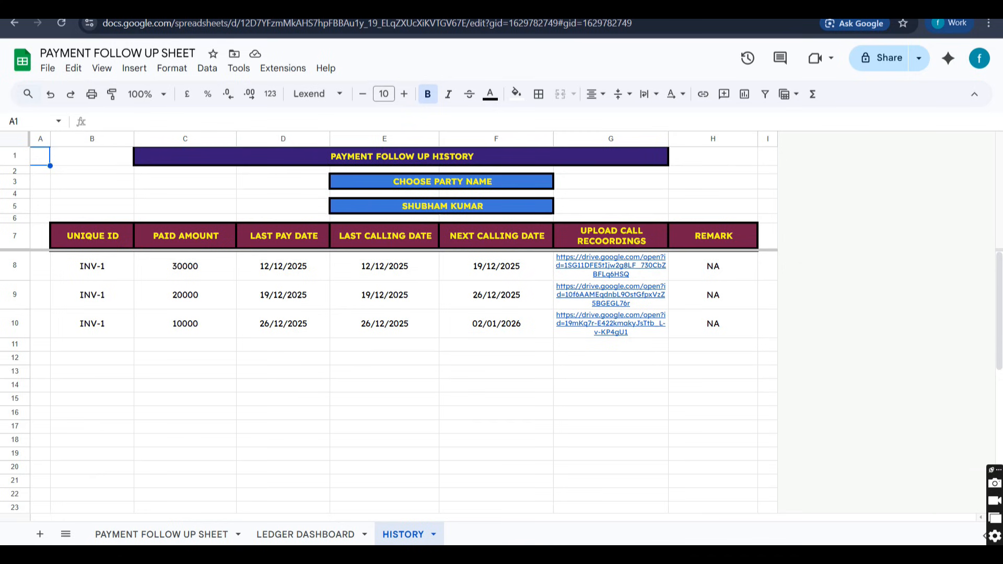
pyautogui.click(156, 533)
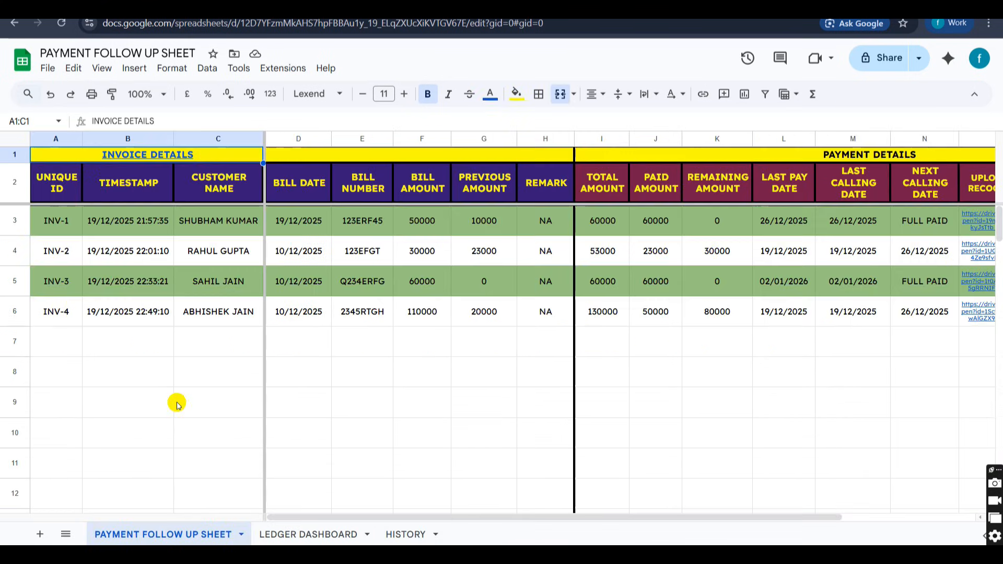
pyautogui.click(160, 156)
pyautogui.click(122, 181)
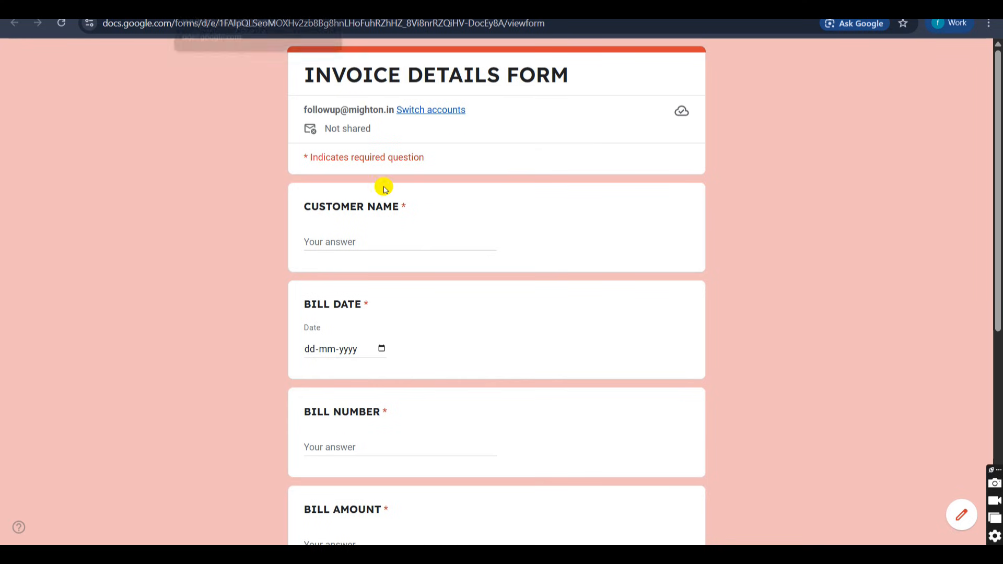
# Enter the customer's full name in the invoice form and set the bill date to 15-12-2025.
pyautogui.scroll(-1, 383, 189)
pyautogui.click(383, 188)
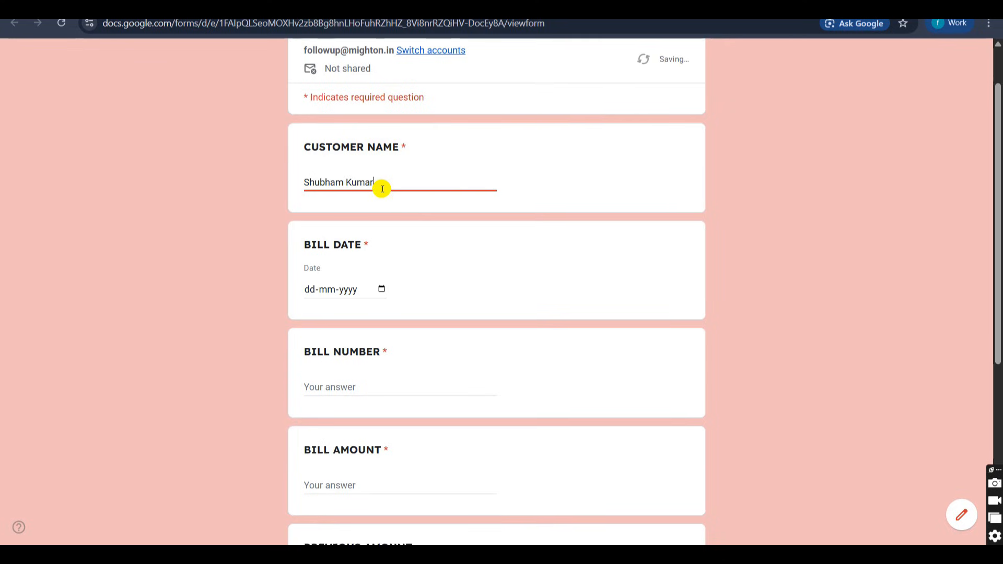
pyautogui.scroll(-2, 383, 189)
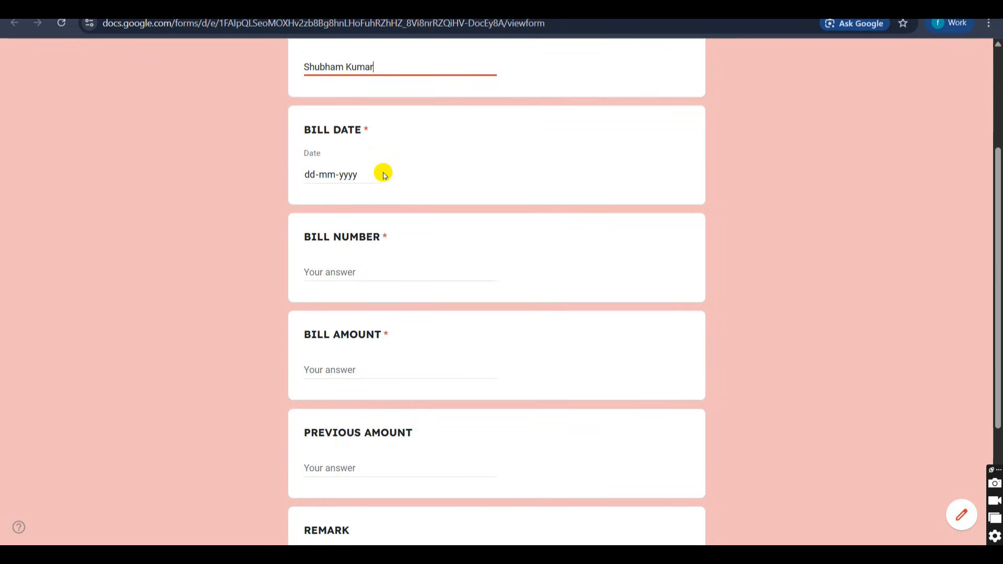
pyautogui.click(383, 174)
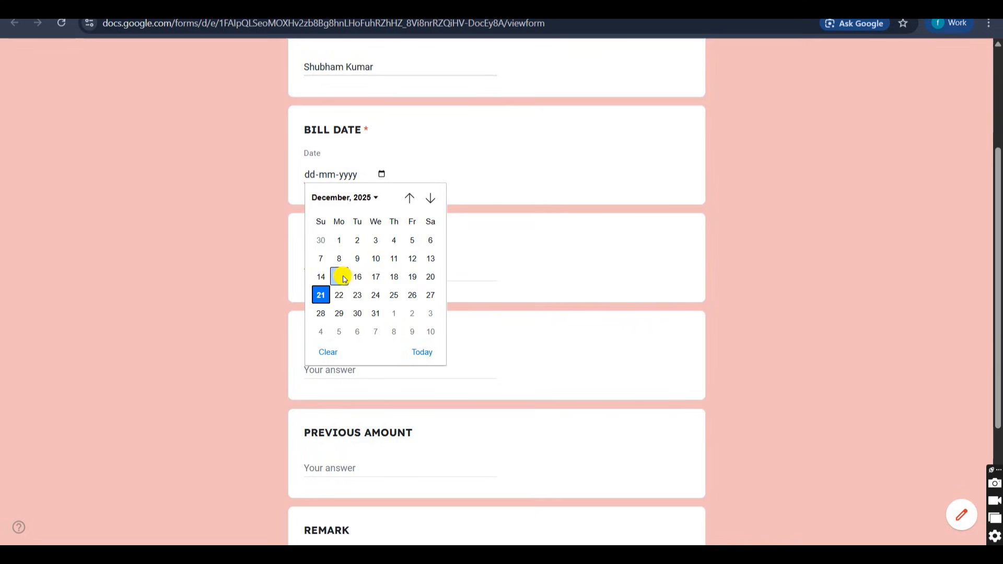
pyautogui.click(339, 277)
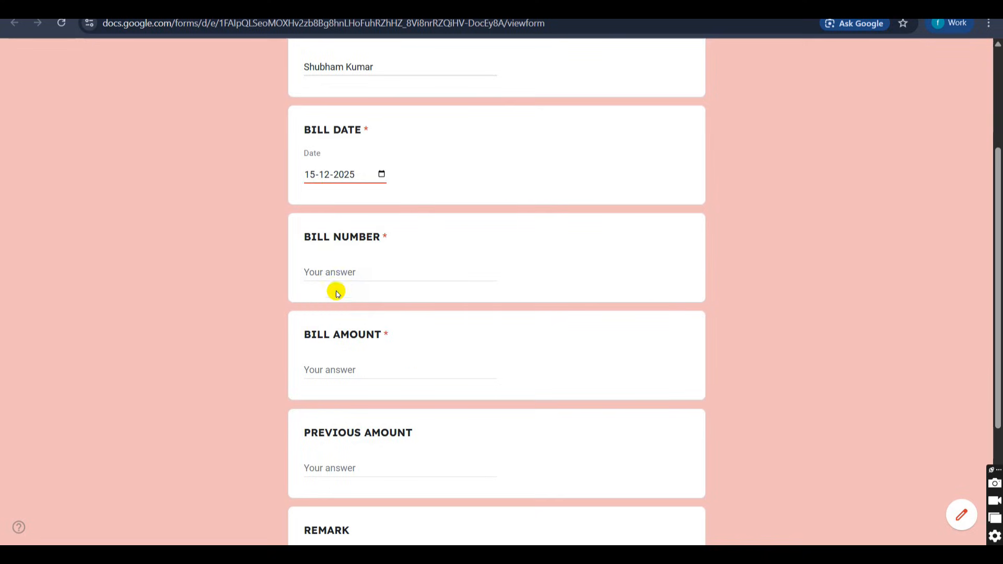
# Fill in the bill number, a bill amount of 20000 and a previous amount of 0.
pyautogui.click(366, 270)
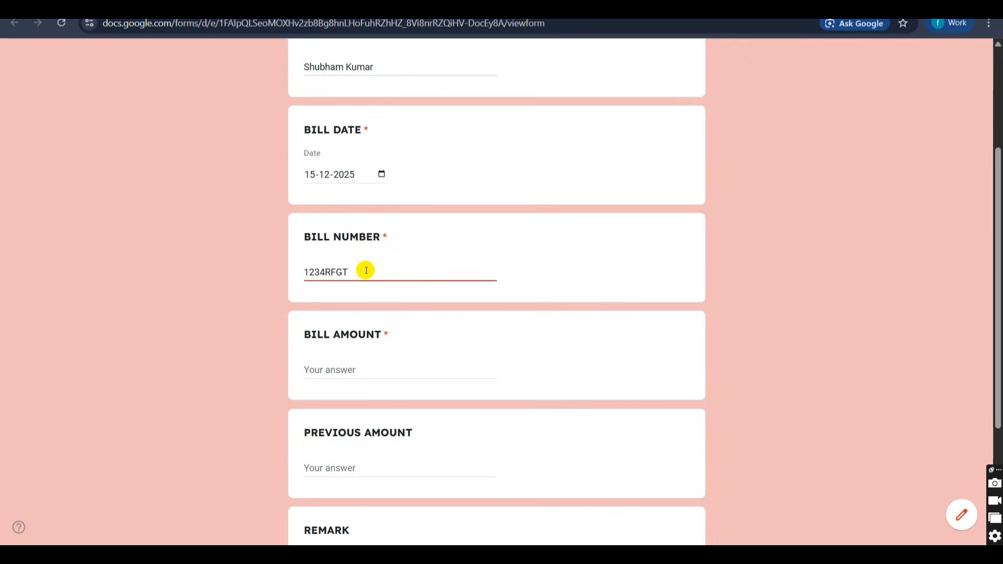
pyautogui.scroll(-2, 366, 270)
pyautogui.click(351, 288)
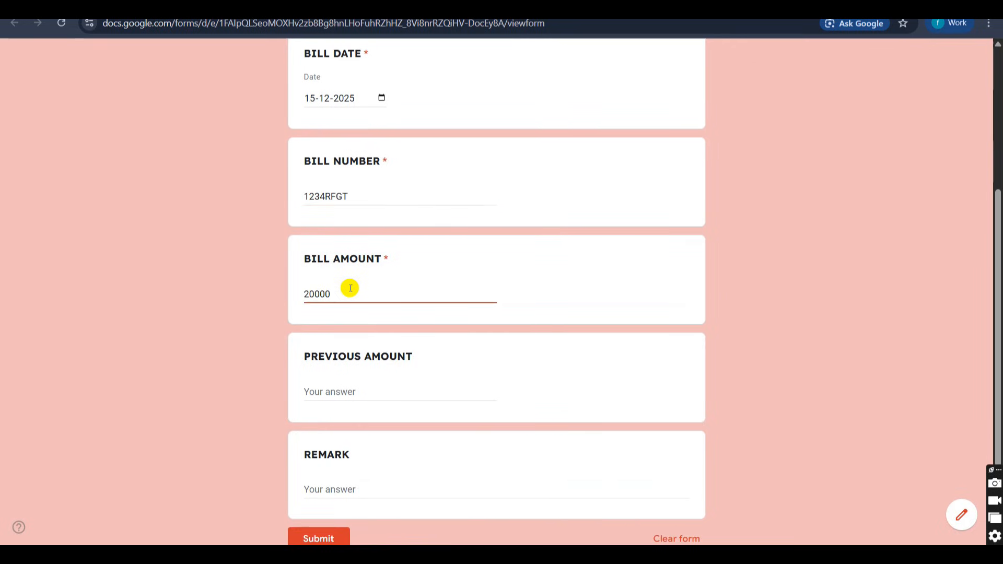
pyautogui.scroll(-3, 350, 288)
pyautogui.click(374, 279)
pyautogui.write('0')
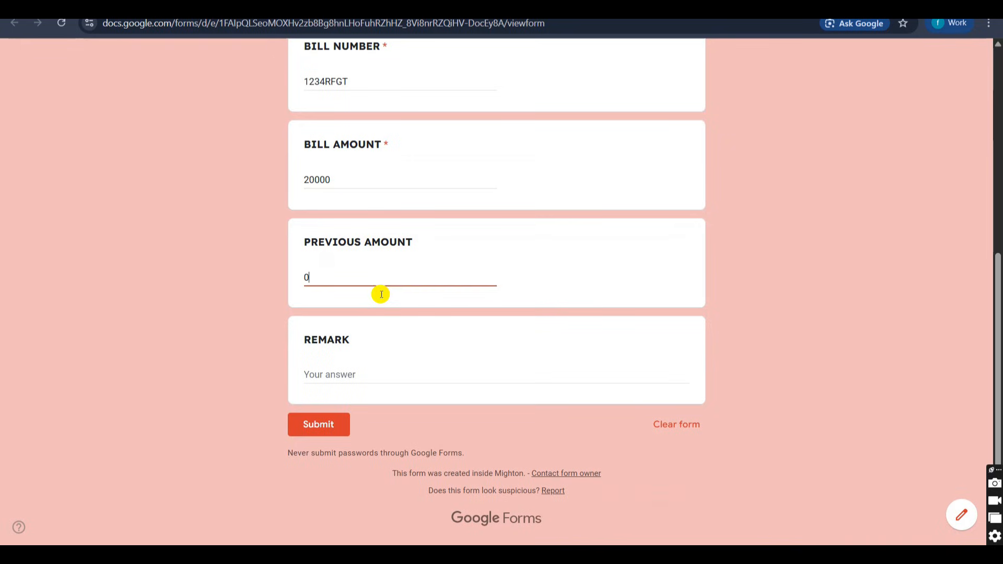
# Enter NA as the remark and submit the invoice details form.
pyautogui.click(383, 377)
pyautogui.write('NA')
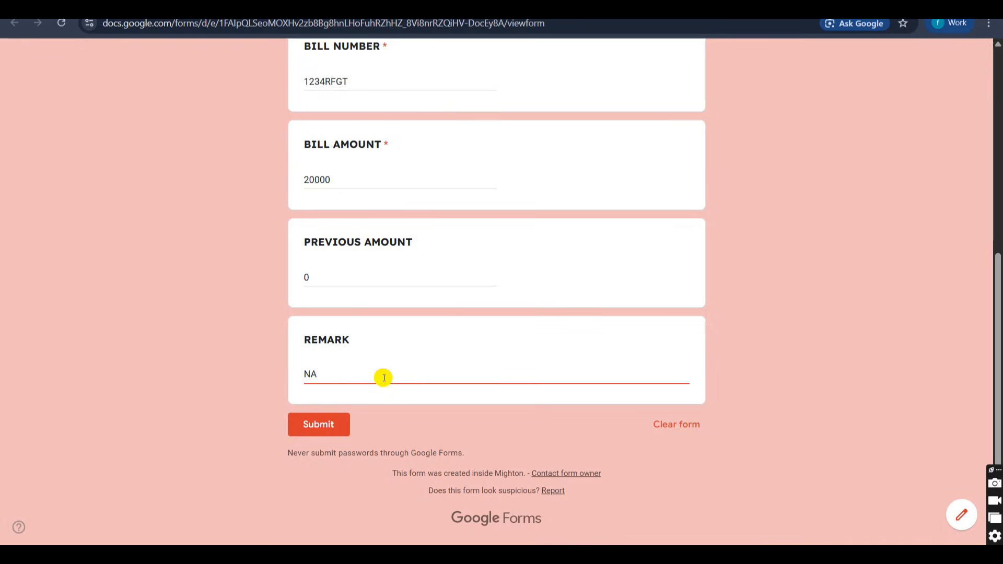
pyautogui.click(337, 419)
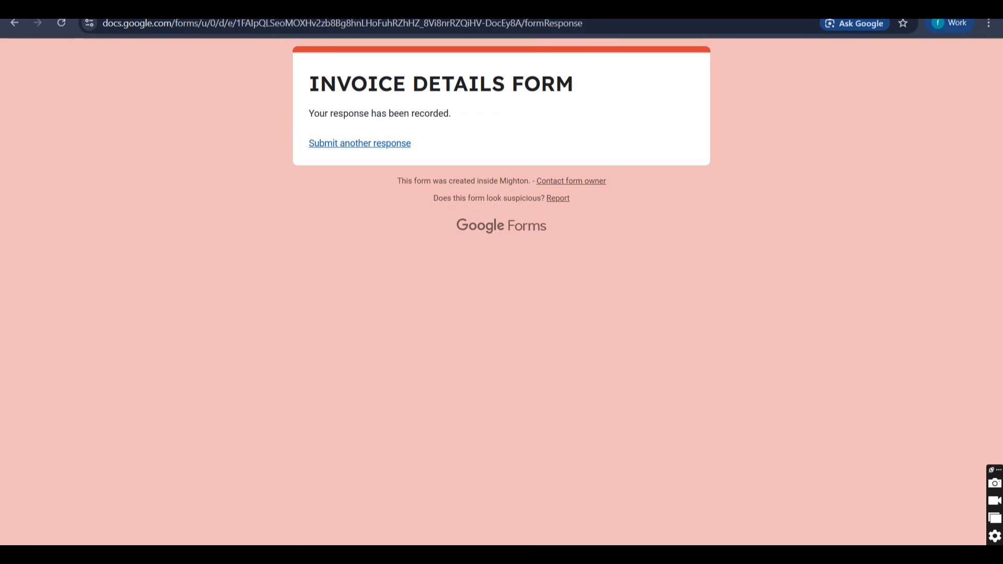
# Return to the payment follow up spreadsheet and examine the invoice and payment columns of the newly added INV-5 row.
pyautogui.click(146, 11)
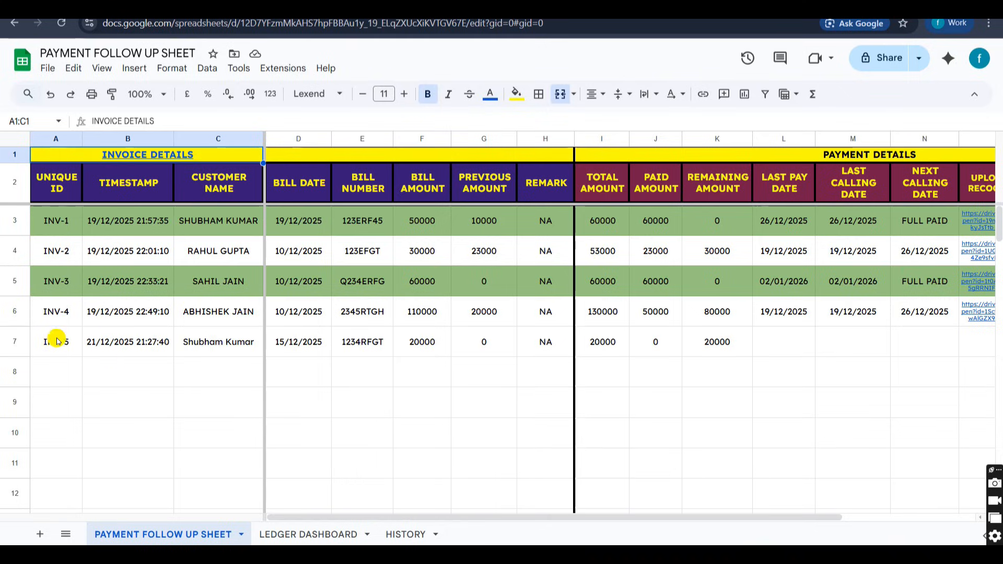
pyautogui.moveTo(57, 341); pyautogui.dragTo(515, 346)
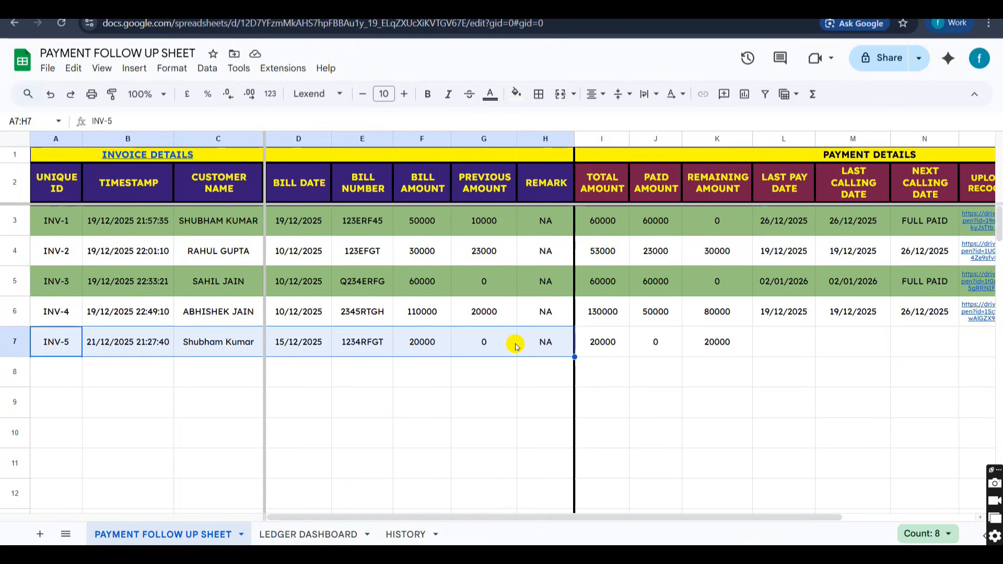
pyautogui.hscroll(3, 501, 343)
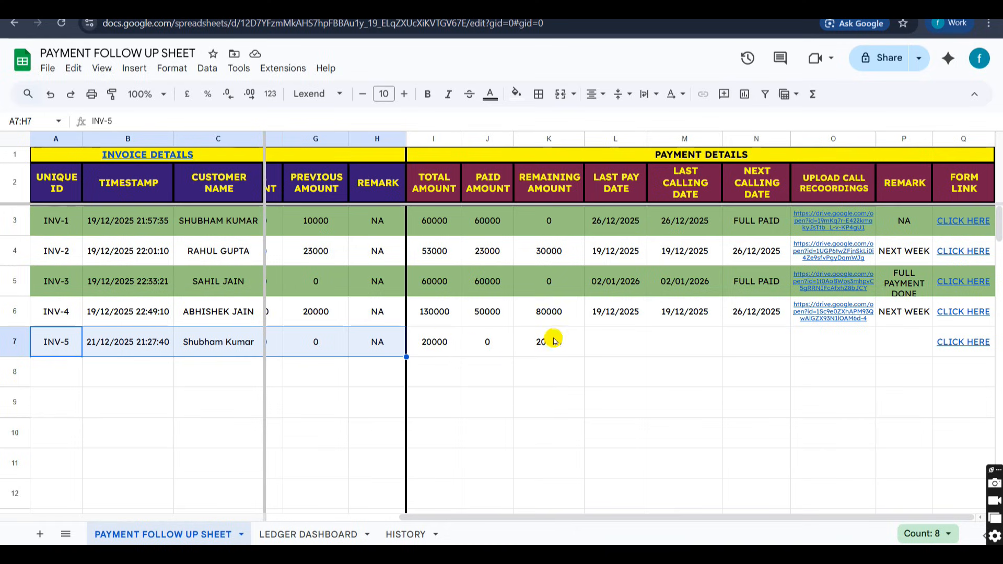
pyautogui.click(437, 347)
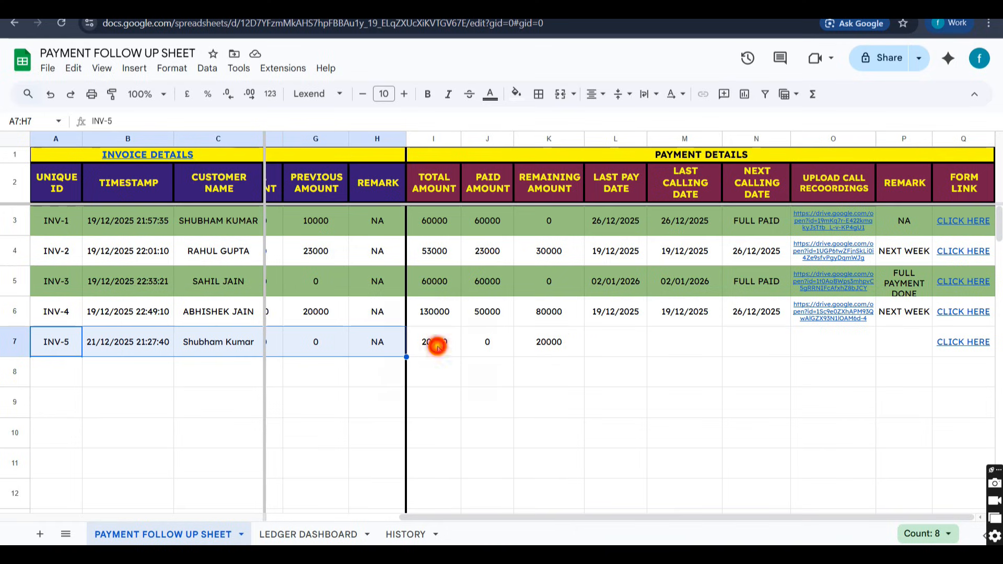
pyautogui.keyDown('shift'); pyautogui.click(558, 342); pyautogui.keyUp('shift')
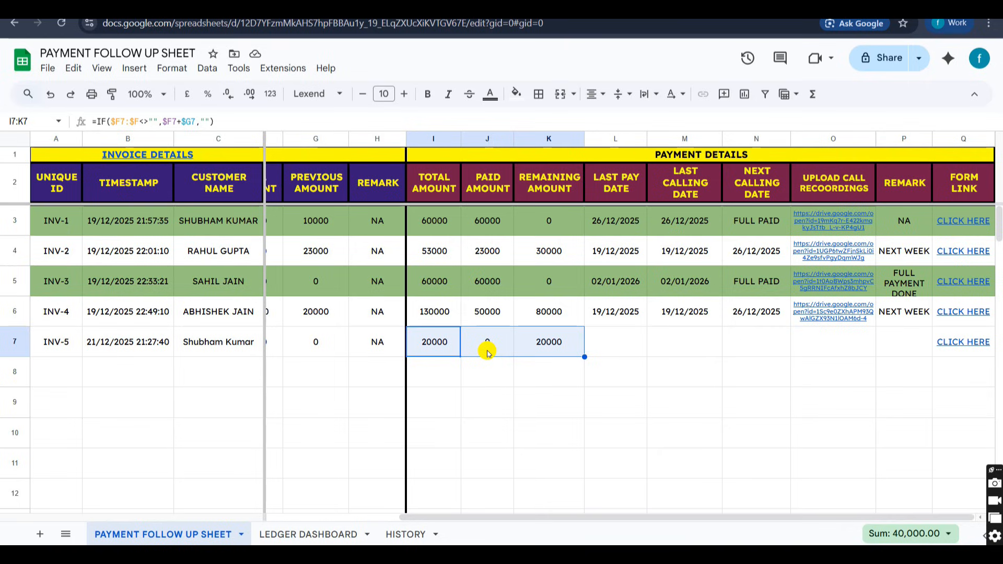
pyautogui.click(614, 347)
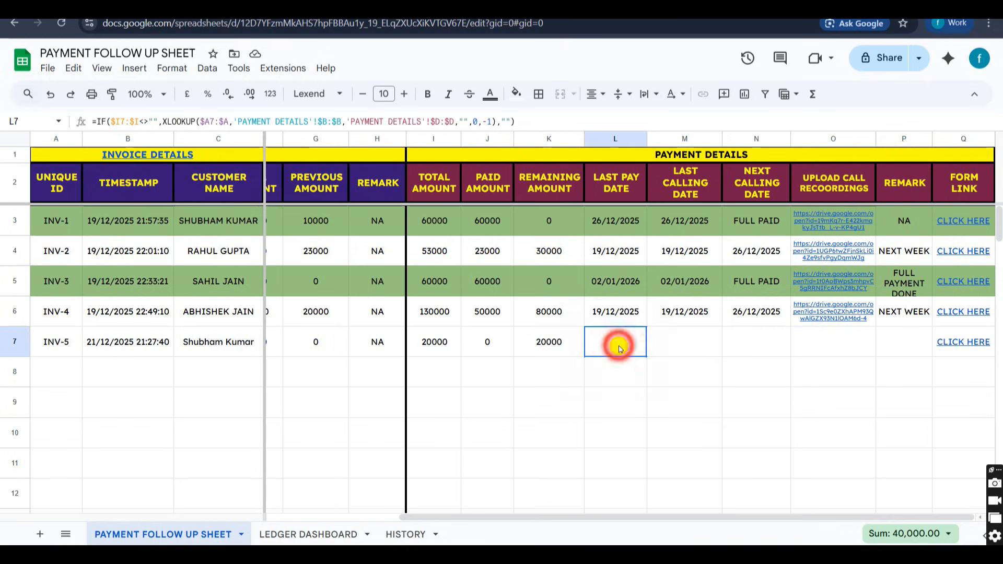
# Inspect the total amount, paid amount and next calling date cells of INV-1, and the remaining amount of INV-5.
pyautogui.click(438, 221)
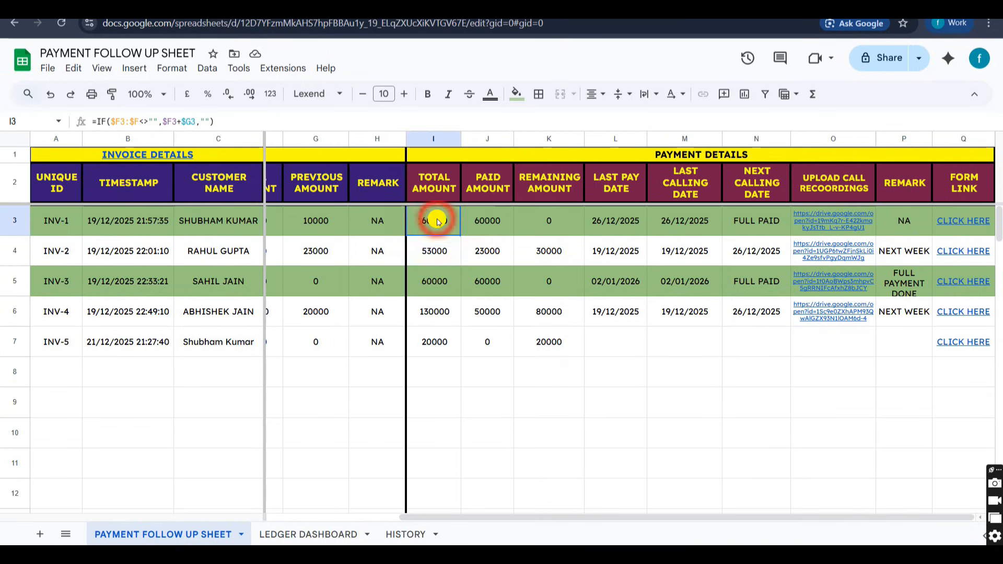
pyautogui.click(66, 221)
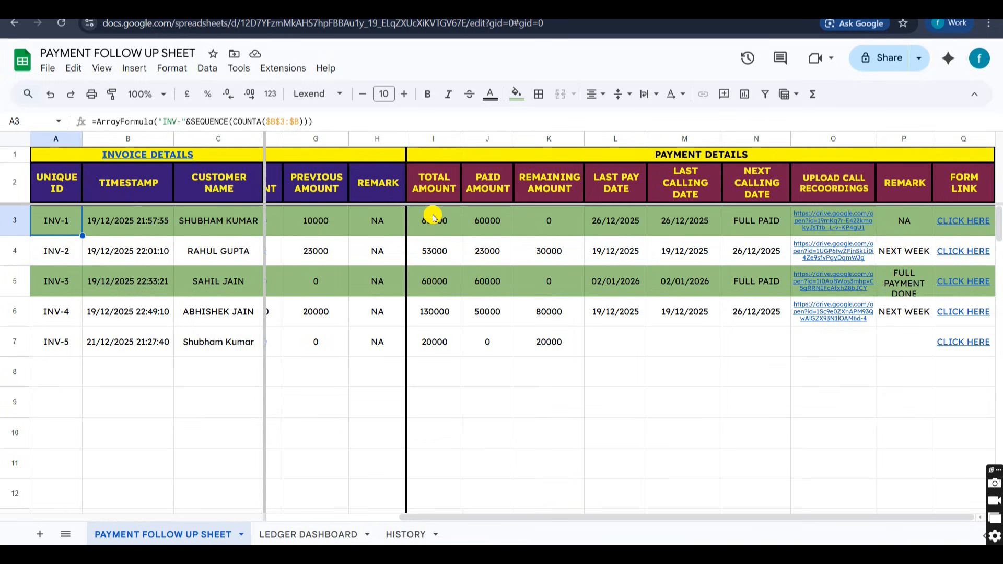
pyautogui.click(488, 223)
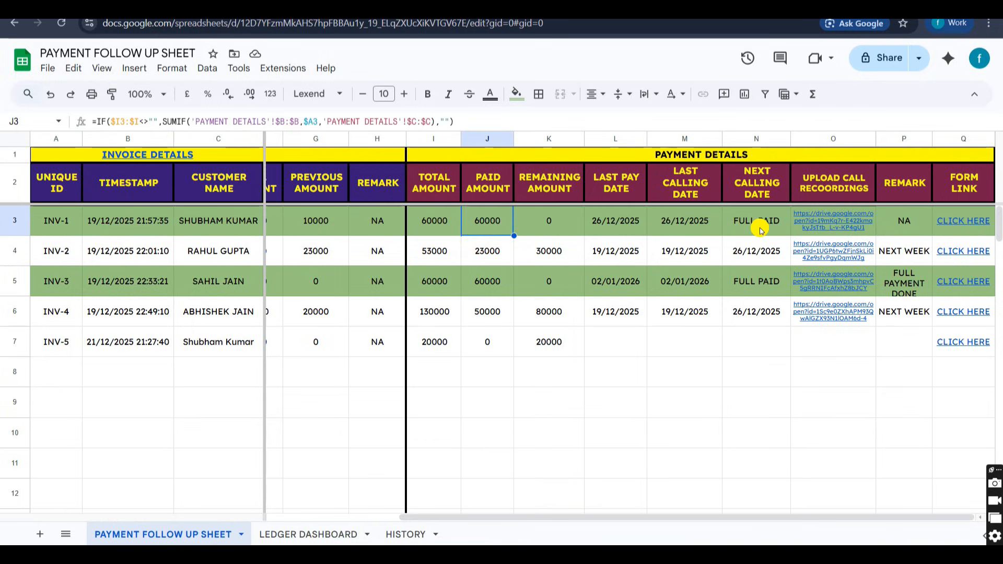
pyautogui.click(742, 231)
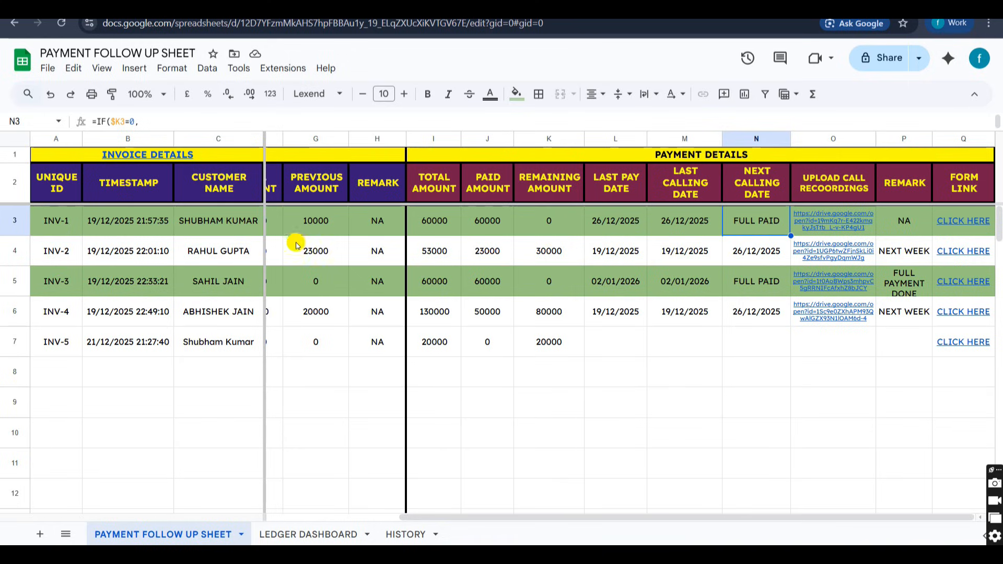
pyautogui.click(485, 221)
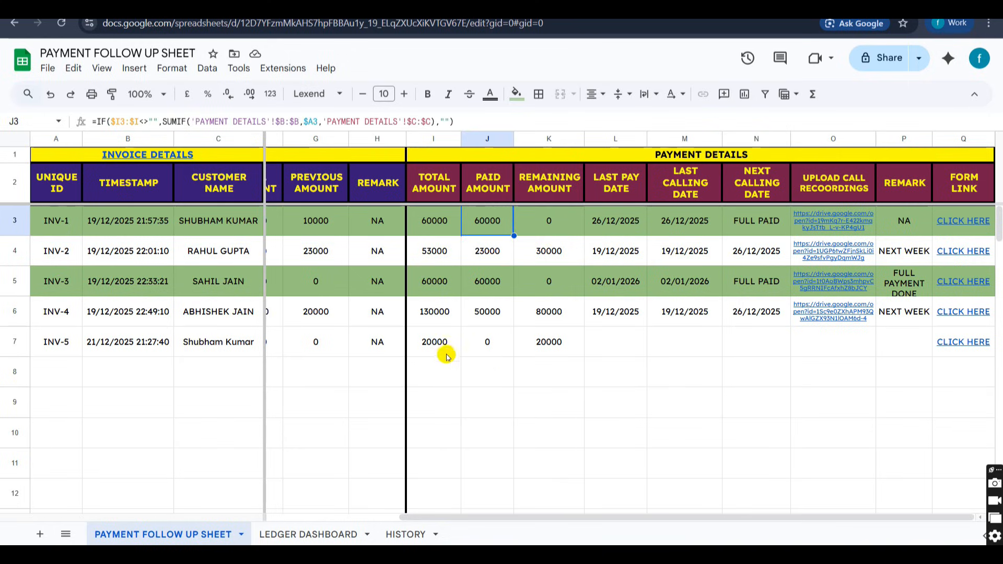
pyautogui.click(563, 341)
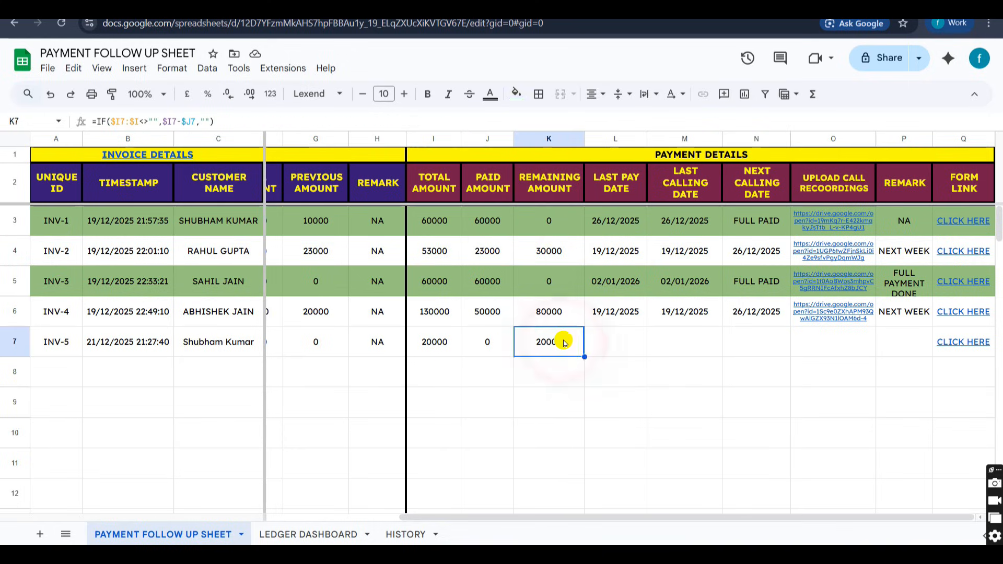
# Open the payment details form linked in the INV-5 row of the payment follow up sheet.
pyautogui.click(944, 352)
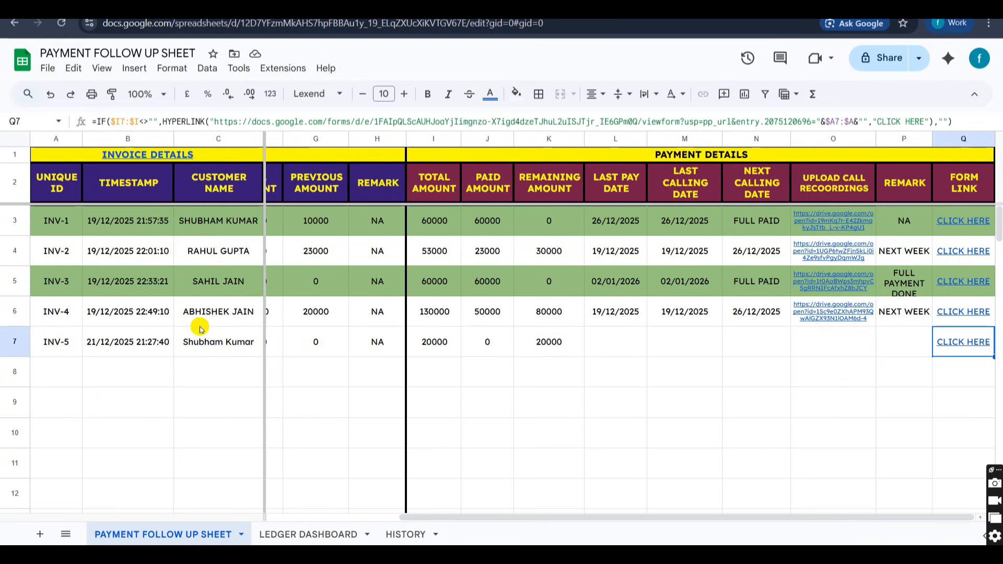
pyautogui.click(235, 346)
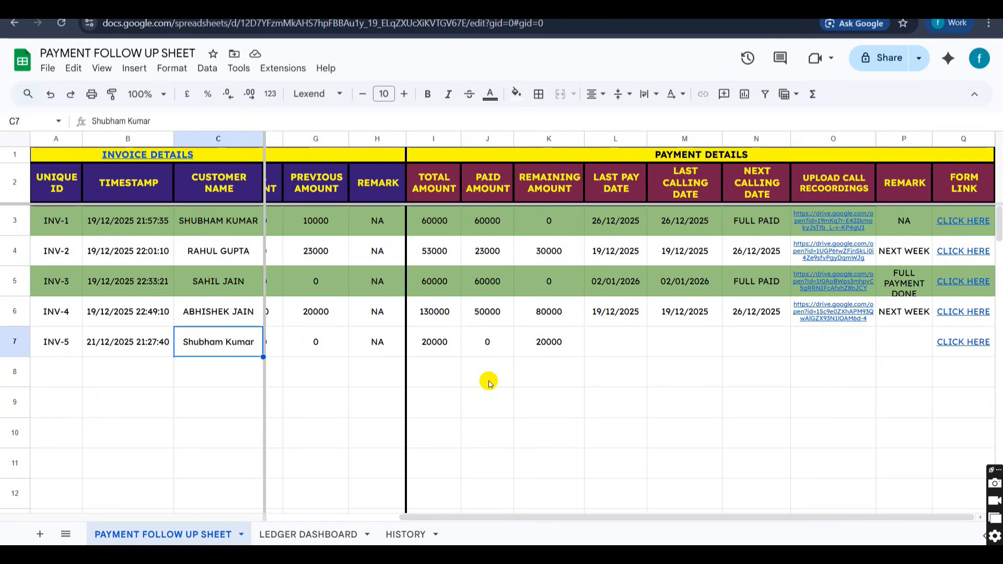
pyautogui.click(948, 345)
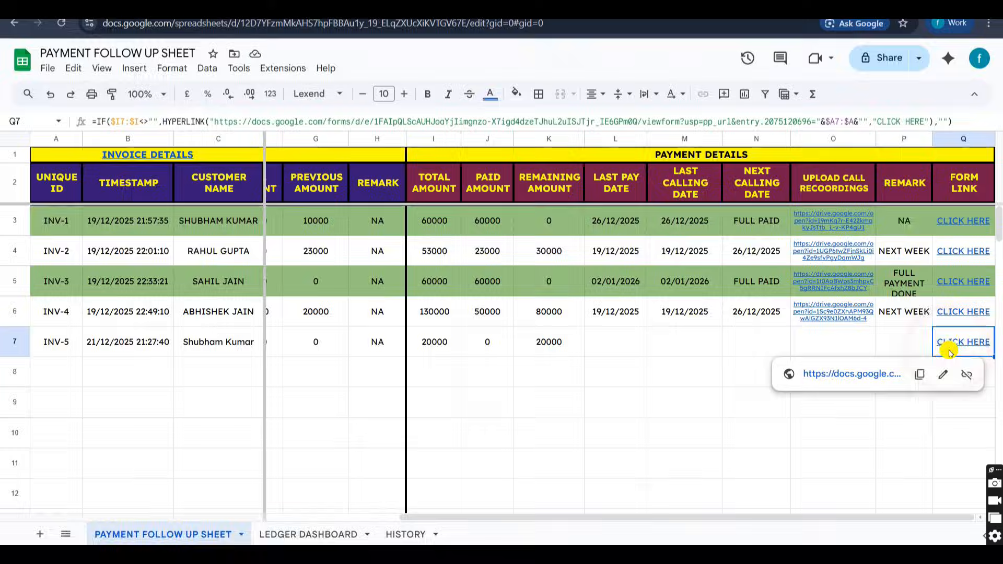
pyautogui.click(832, 375)
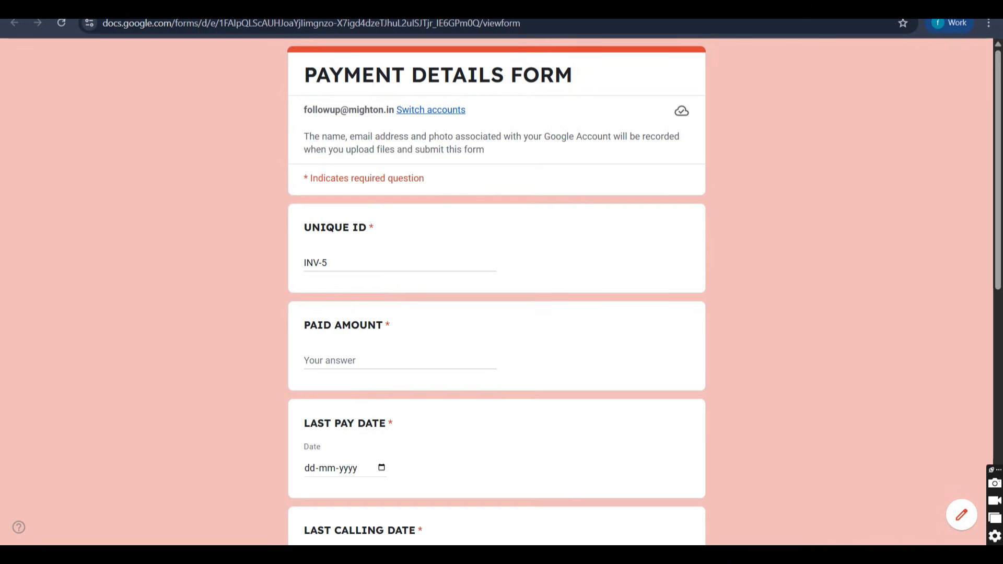
# Enter a paid amount of 20000 and set the last pay date to 21-12-2025.
pyautogui.scroll(-2, 357, 294)
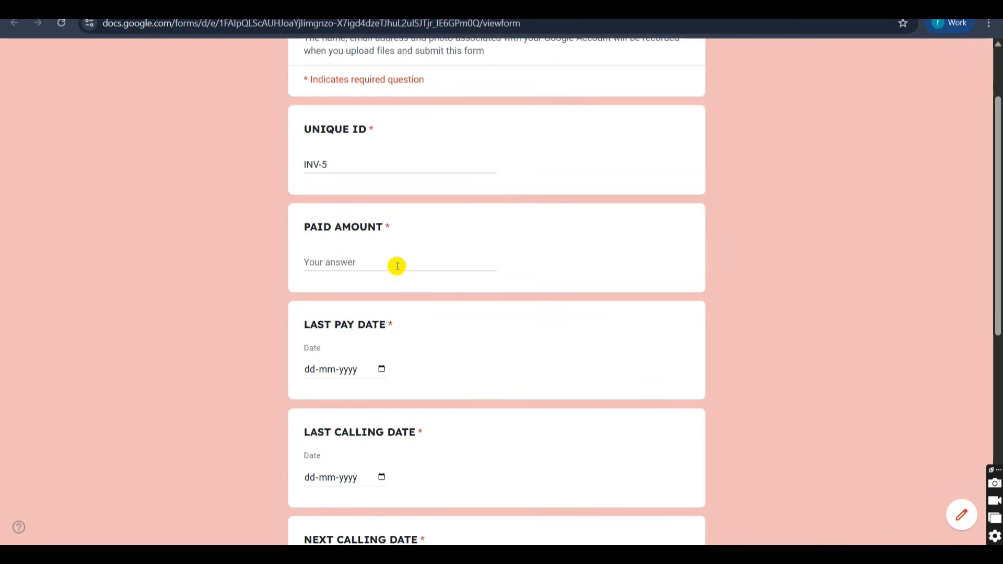
pyautogui.click(397, 266)
pyautogui.write('20000')
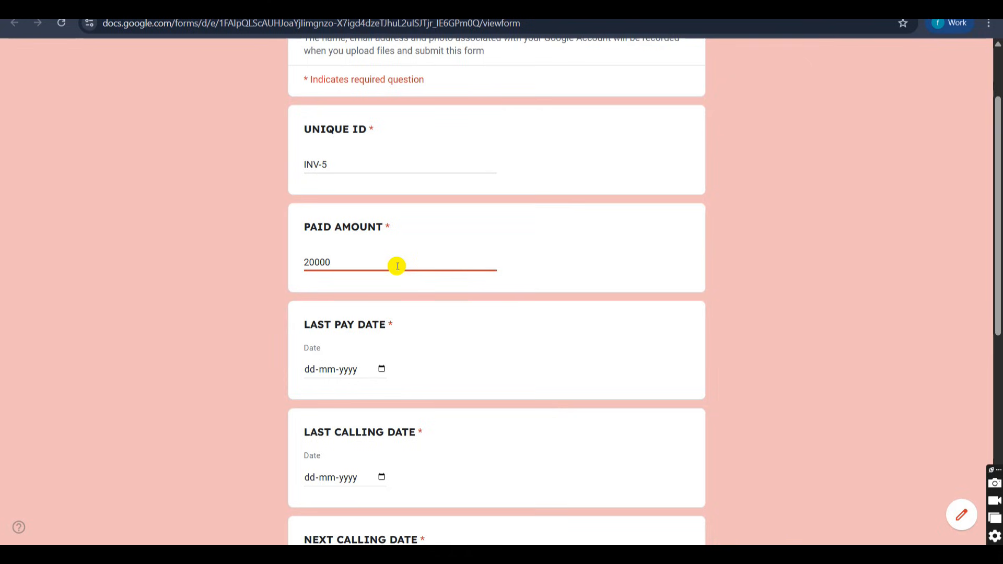
pyautogui.scroll(-2, 396, 267)
pyautogui.click(382, 272)
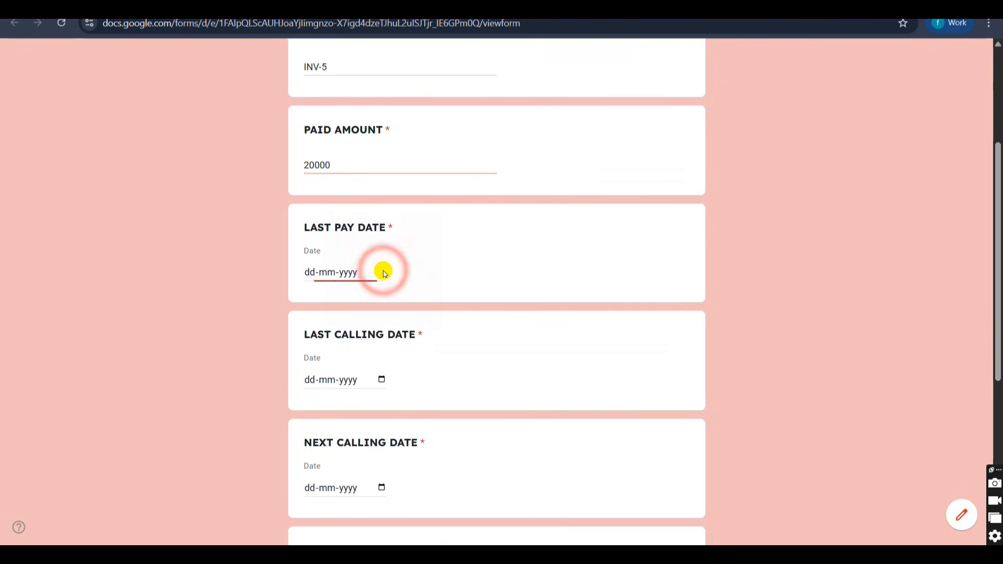
pyautogui.click(323, 395)
pyautogui.scroll(-2, 320, 394)
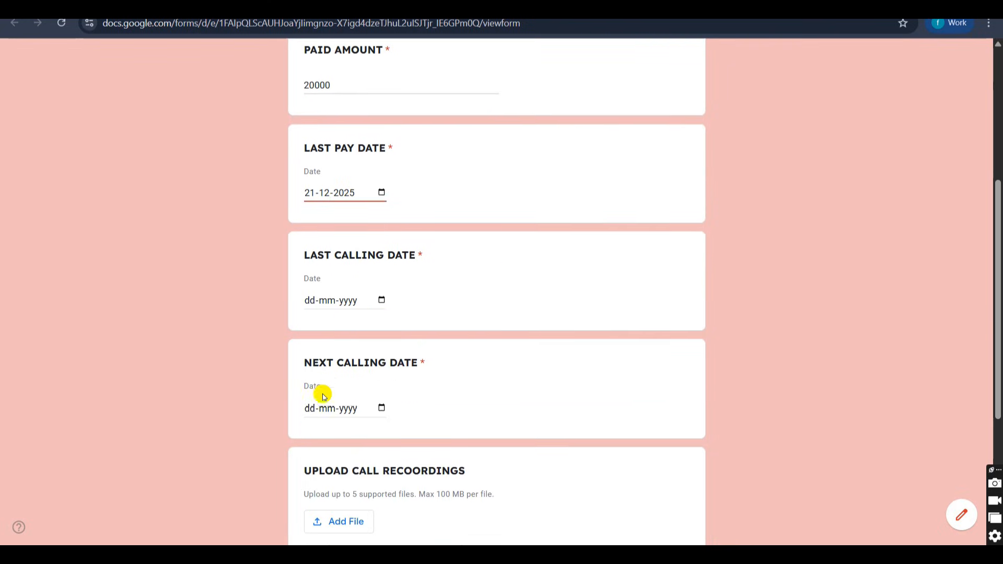
# Set both the last calling date and the next calling date to 21-12-2025.
pyautogui.click(381, 292)
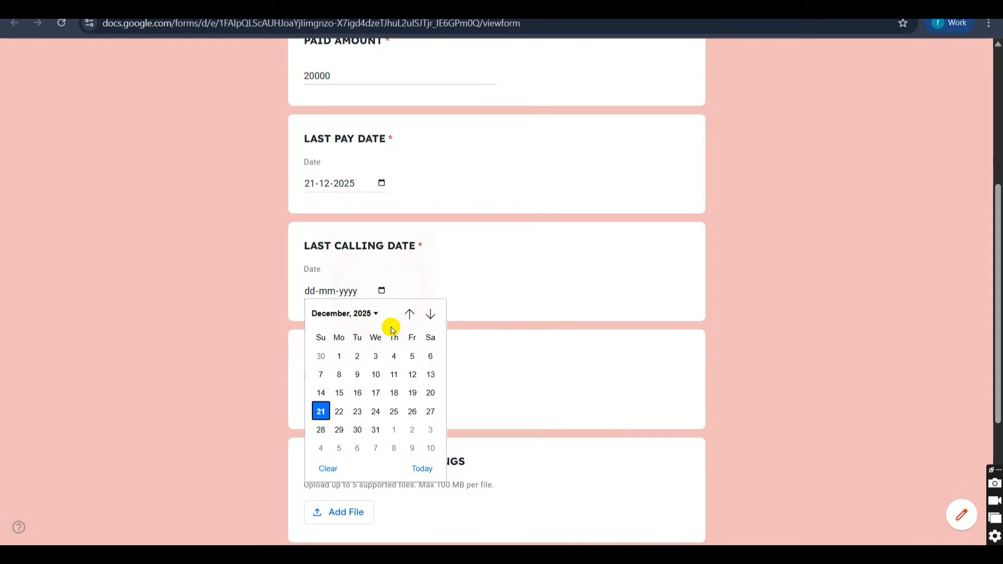
pyautogui.click(422, 468)
pyautogui.scroll(-2, 424, 472)
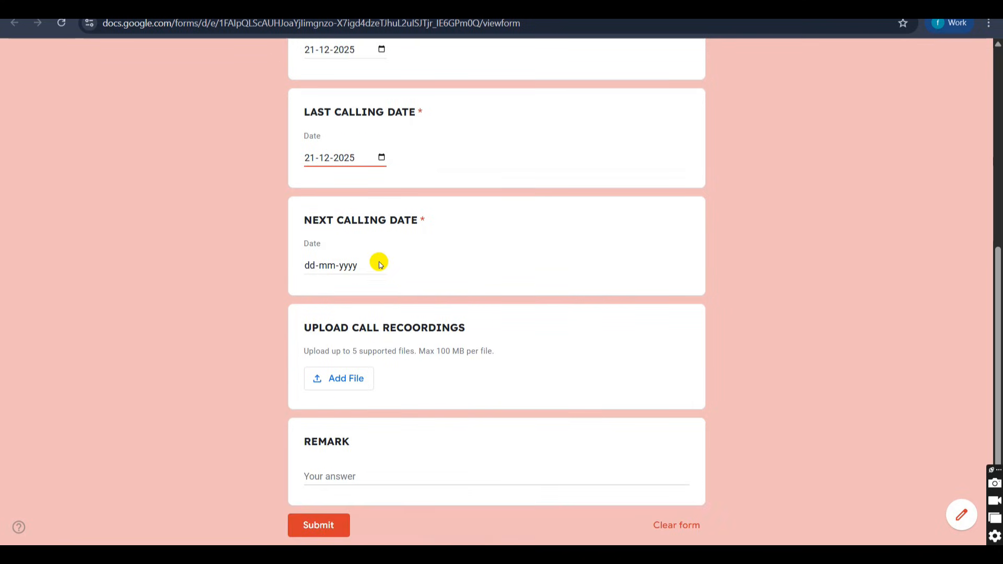
pyautogui.click(381, 264)
pyautogui.click(429, 439)
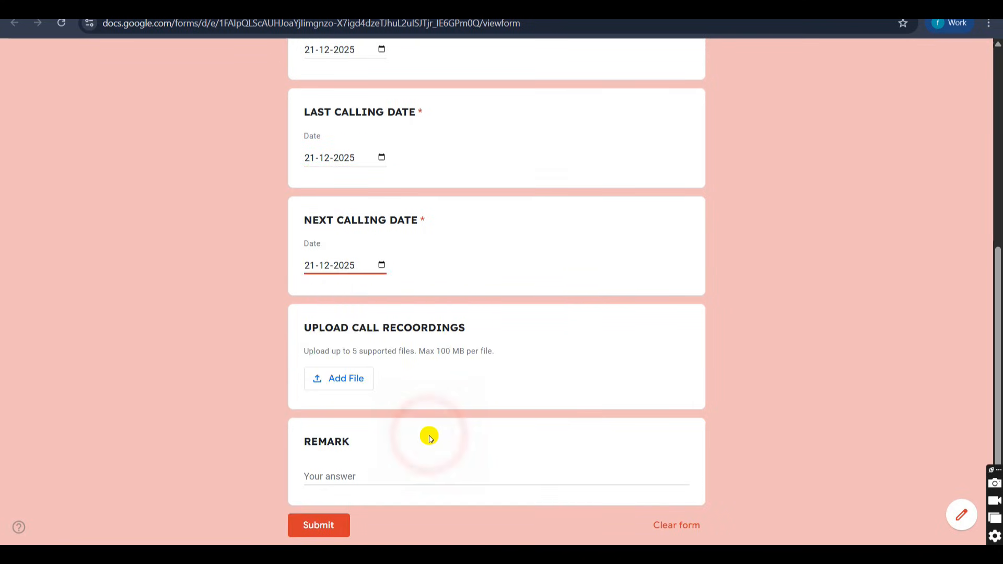
# Upload the Sample Offer Letter file from the Screenshots folder as the call recording.
pyautogui.scroll(-2, 428, 437)
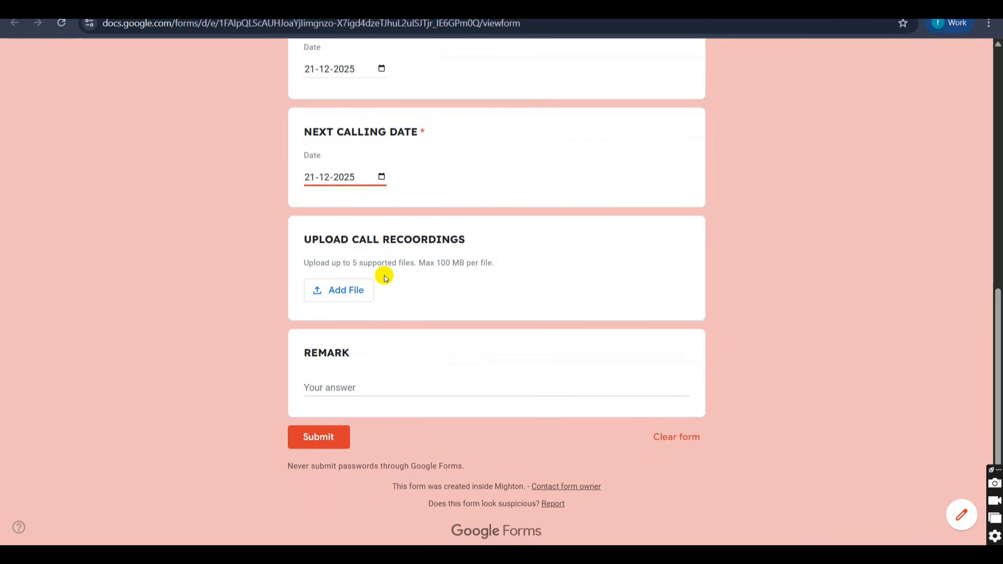
pyautogui.click(350, 294)
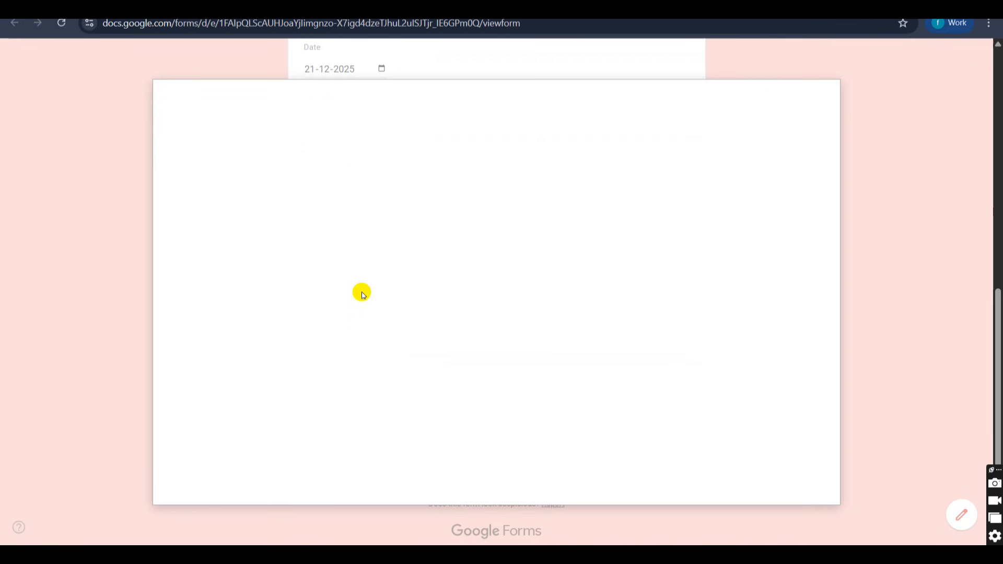
pyautogui.click(483, 401)
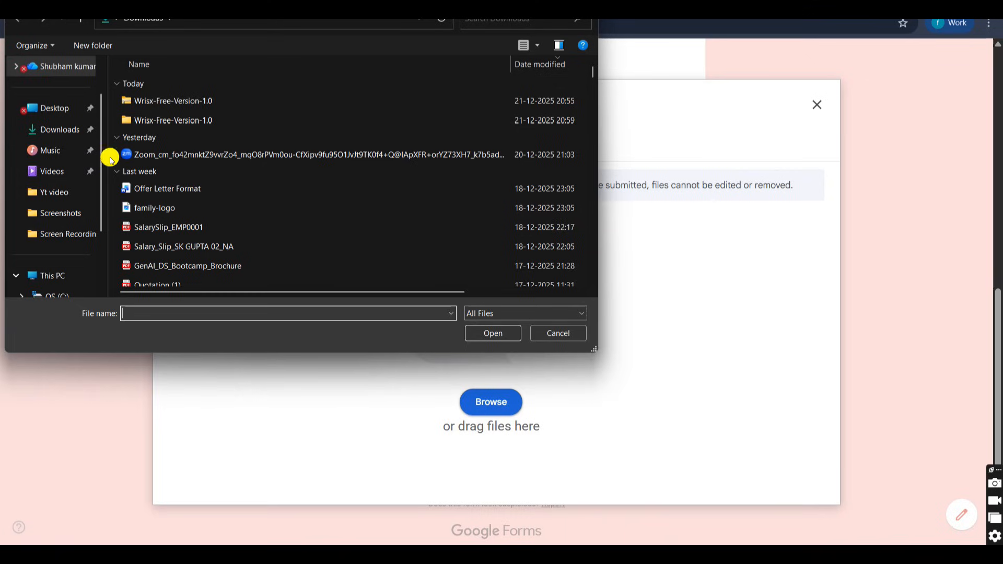
pyautogui.click(69, 213)
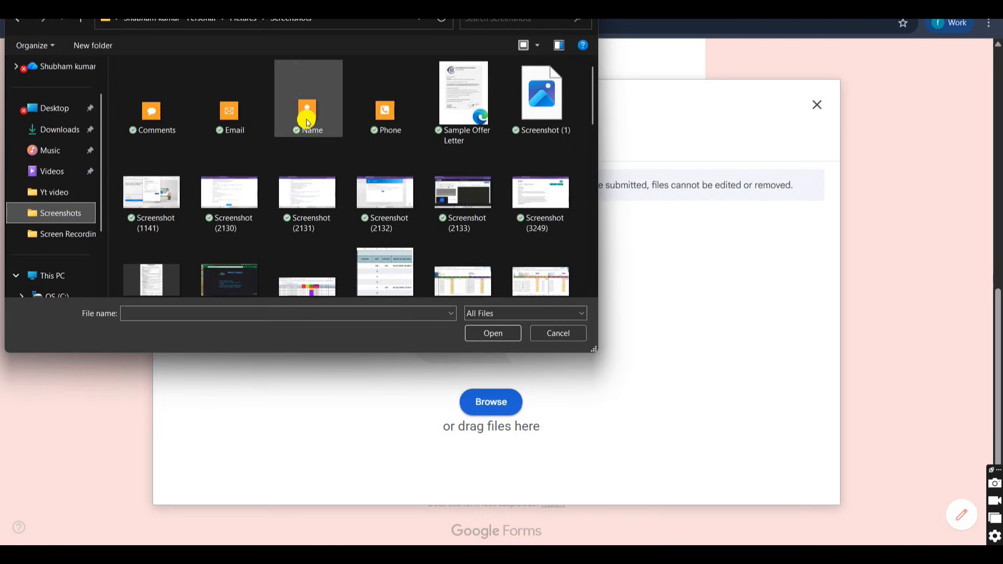
pyautogui.doubleClick(473, 109)
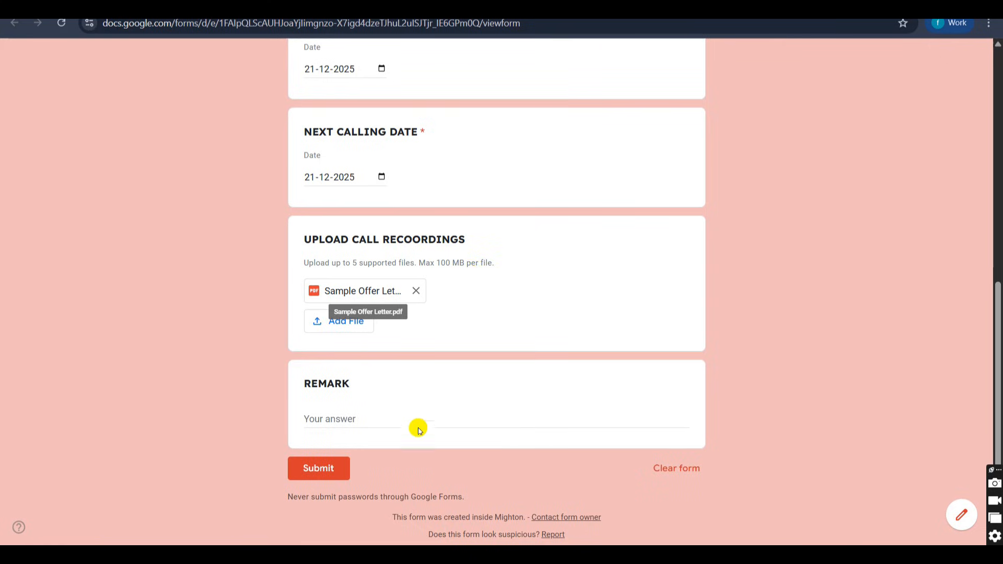
# Enter FULL PAID as the remark and submit the payment details form.
pyautogui.click(421, 416)
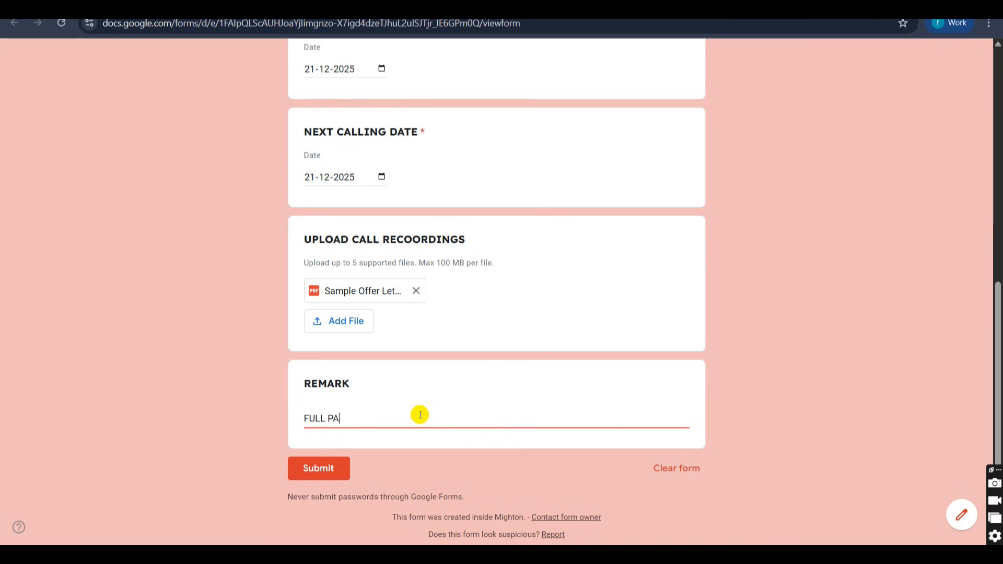
pyautogui.click(336, 467)
# Return to the payment follow up spreadsheet and inspect INV-5's remark, next calling date, remaining amount and paid amount.
pyautogui.hotkey('ctrl', 'shift', 'Tab')
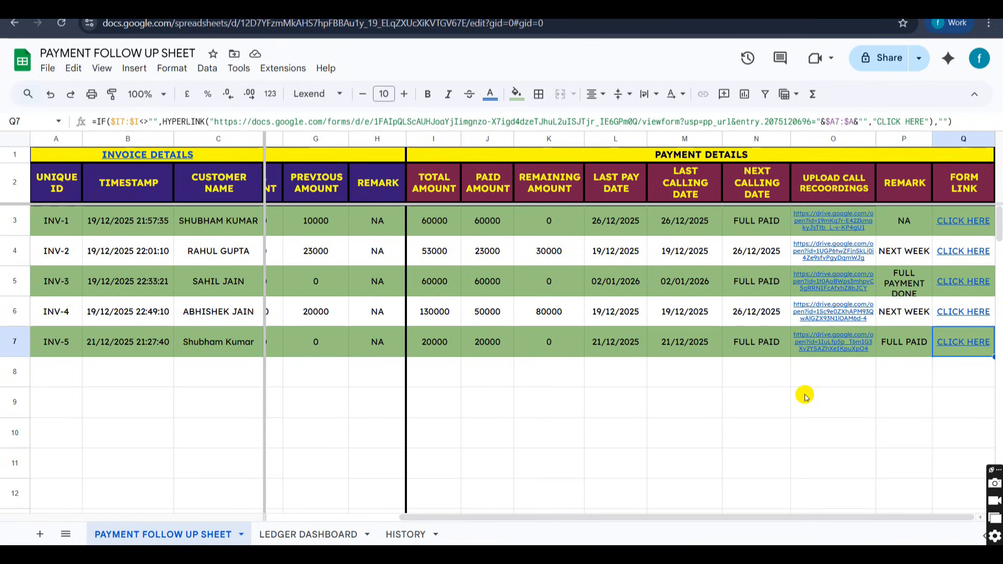
pyautogui.click(899, 343)
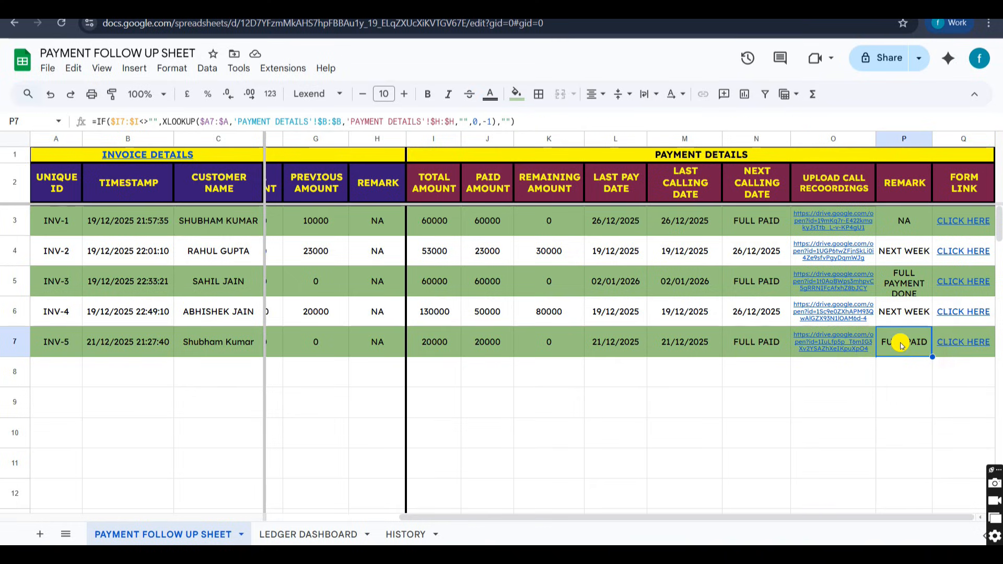
pyautogui.click(747, 349)
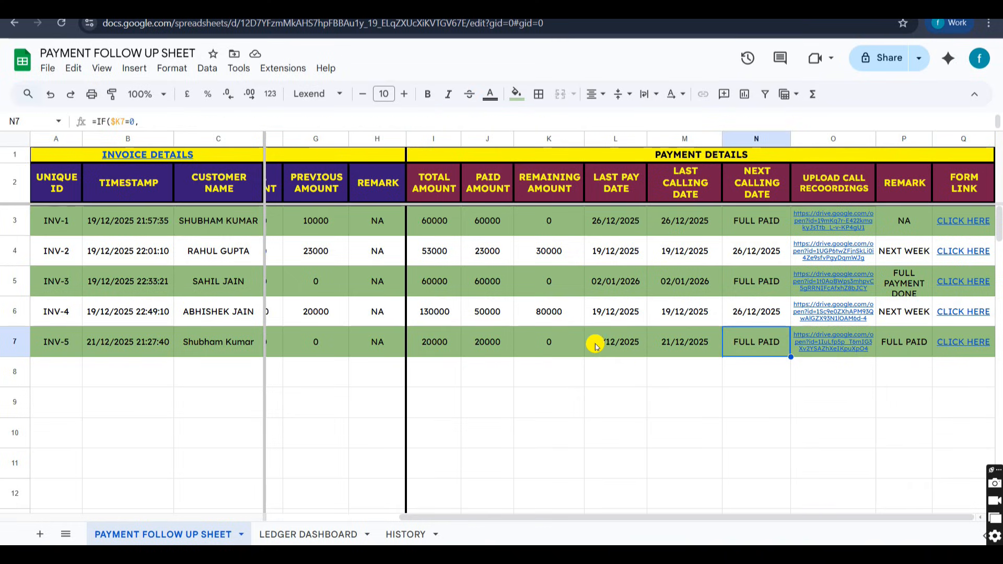
pyautogui.click(557, 346)
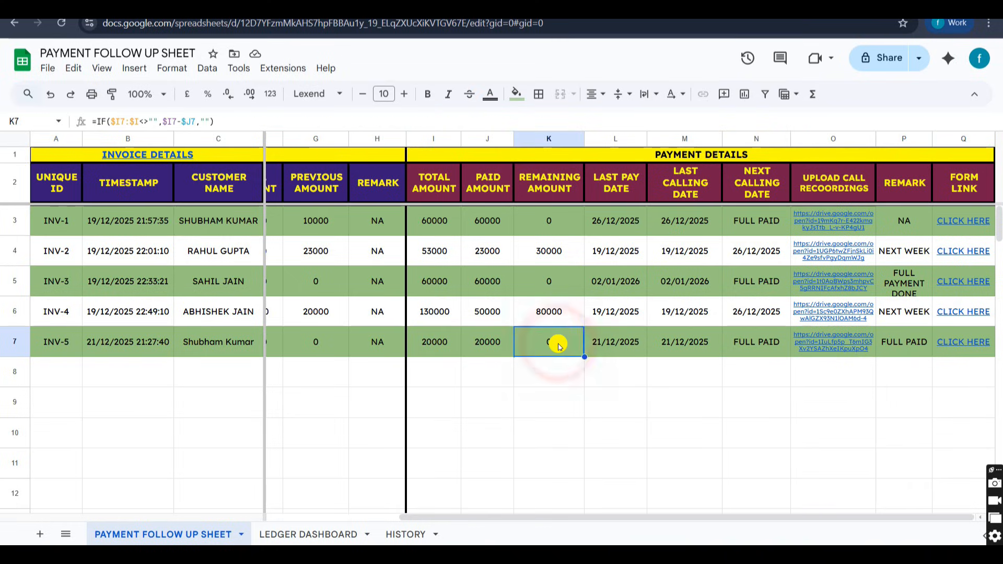
pyautogui.click(486, 348)
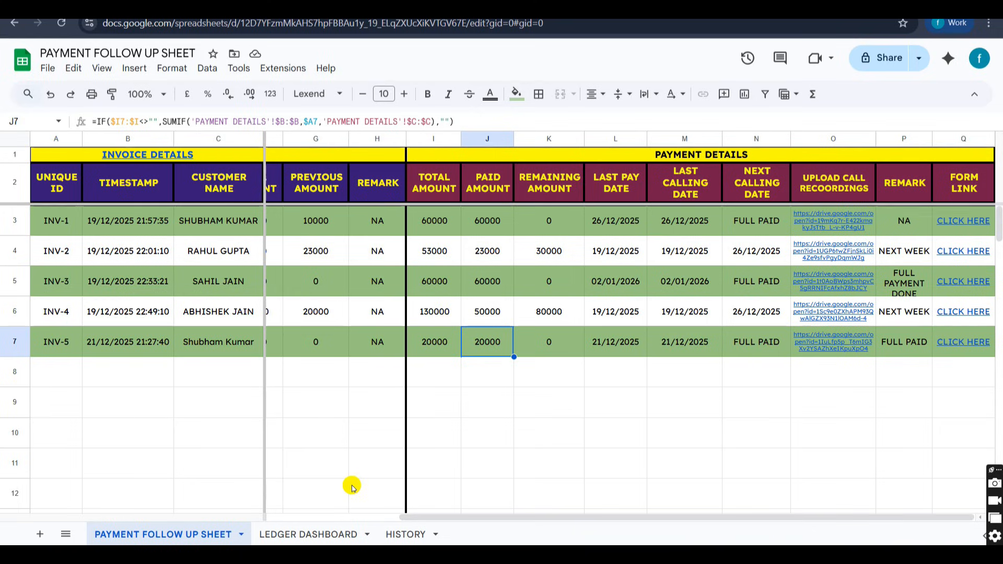
# Open the LEDGER DASHBOARD sheet and choose the INV-1 customer as the party name.
pyautogui.click(310, 533)
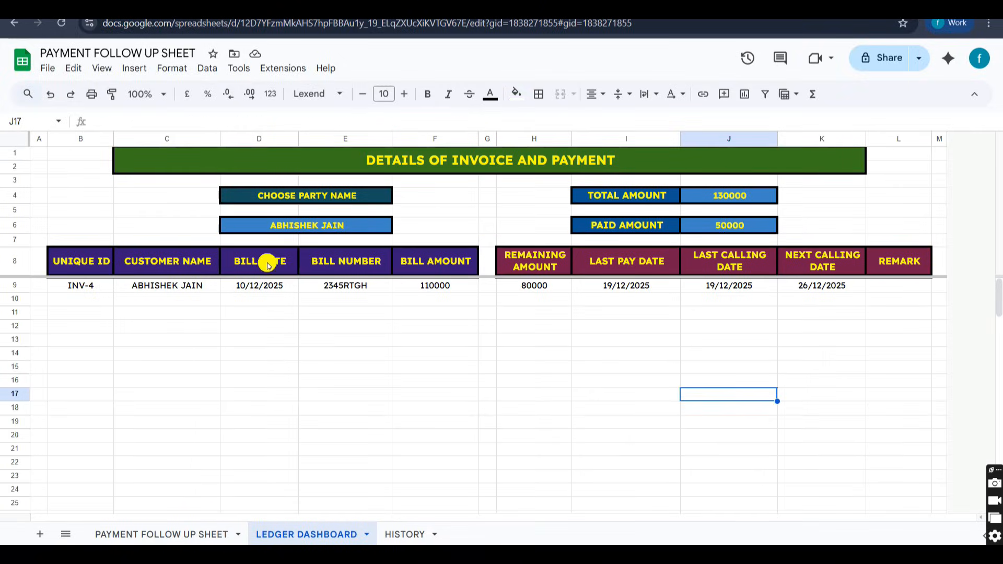
pyautogui.doubleClick(309, 226)
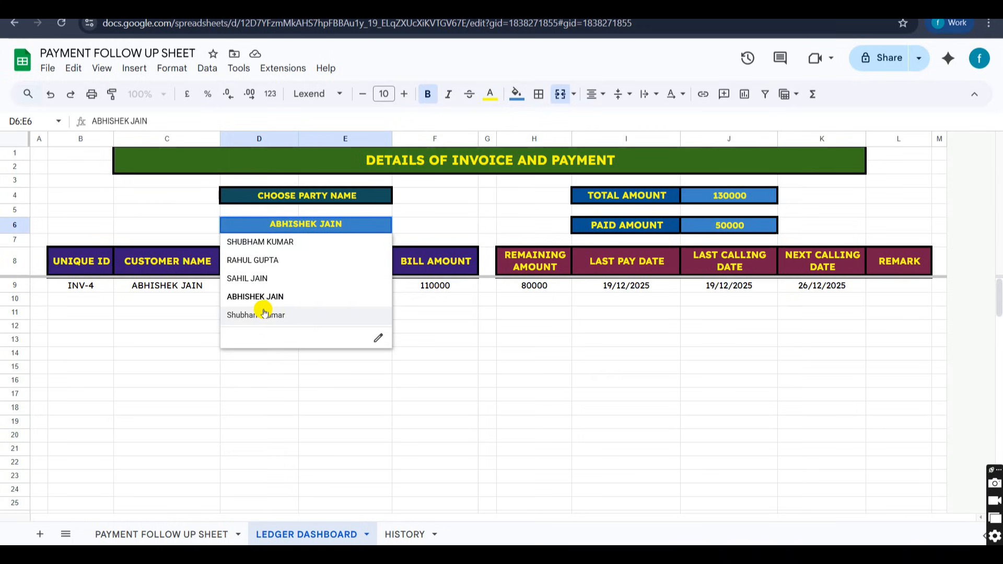
pyautogui.click(272, 246)
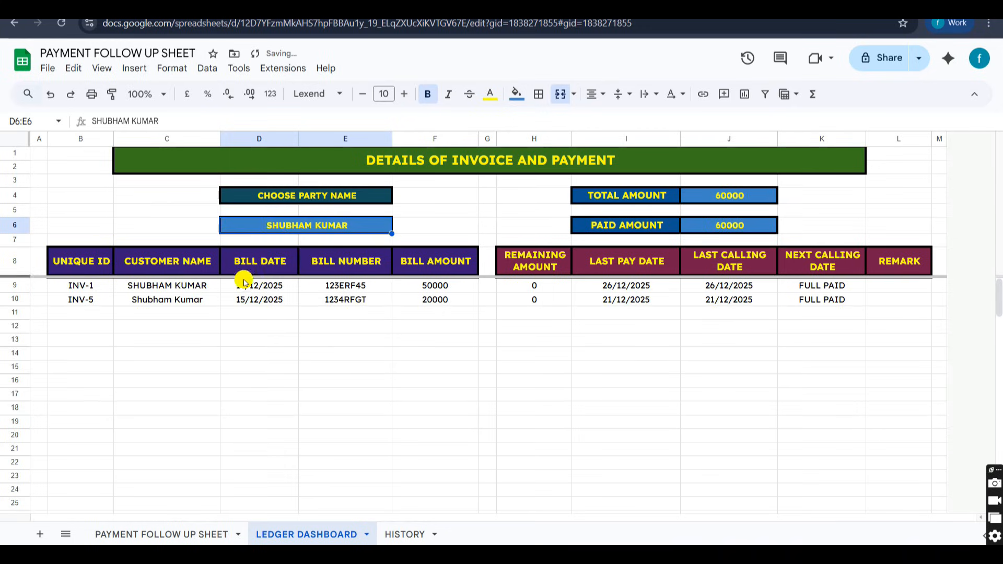
# Examine the selected party's invoice rows, payment rows, and total and paid amount cells in the ledger dashboard.
pyautogui.moveTo(107, 286); pyautogui.dragTo(416, 300)
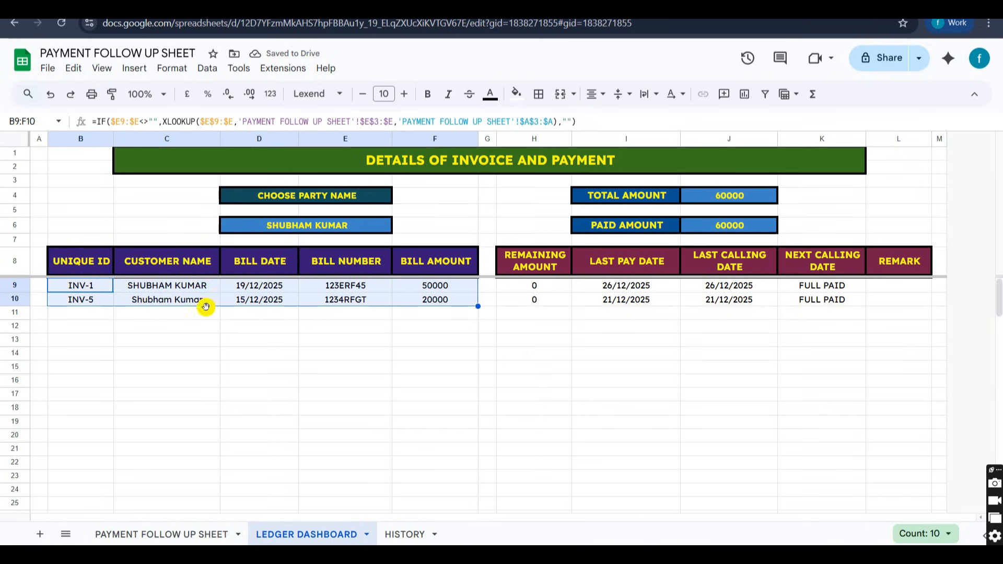
pyautogui.click(248, 340)
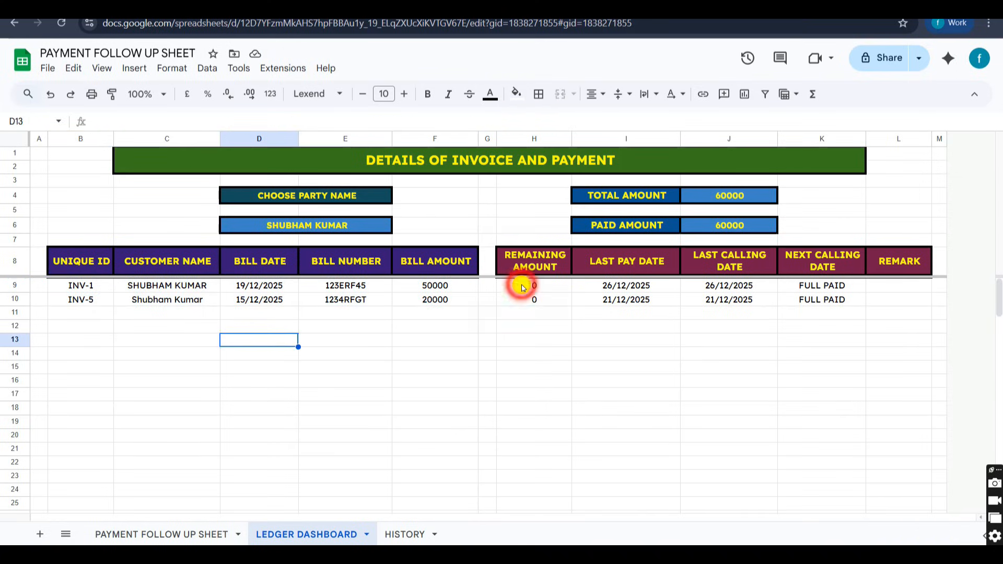
pyautogui.moveTo(522, 287); pyautogui.dragTo(813, 300)
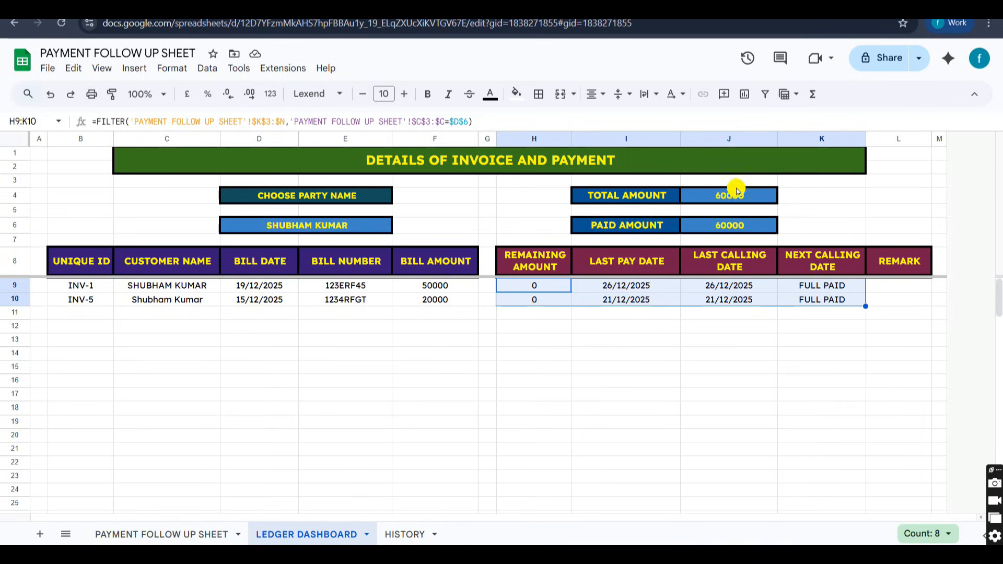
pyautogui.click(707, 199)
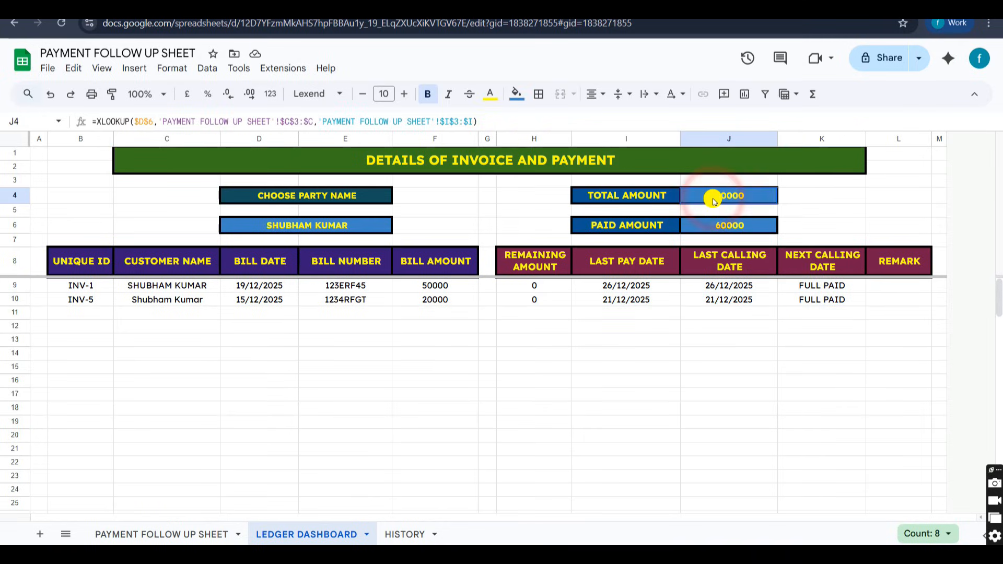
pyautogui.click(718, 227)
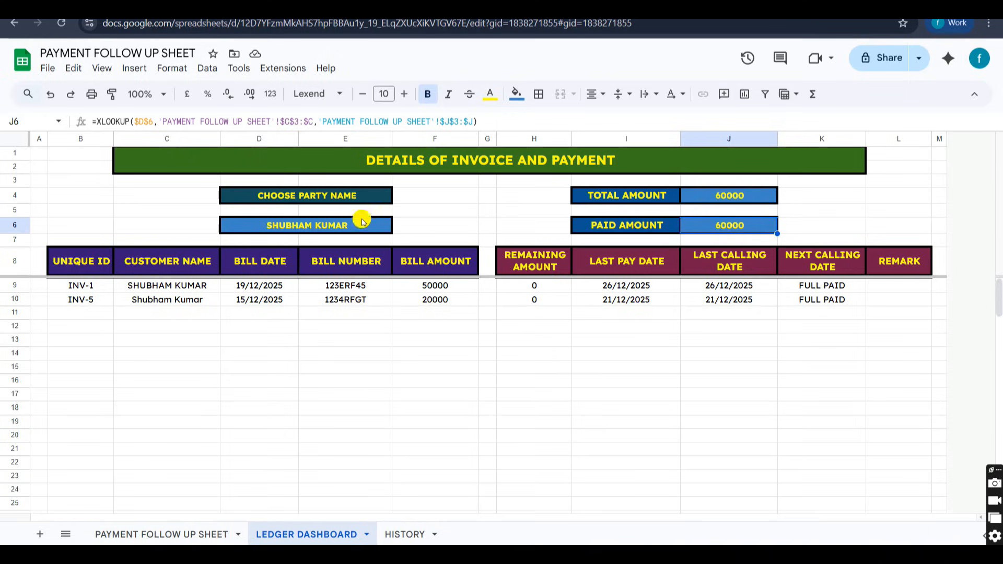
# Switch the ledger's party name to the INV-3 customer and examine the listed invoice details.
pyautogui.click(340, 227)
pyautogui.click(337, 224)
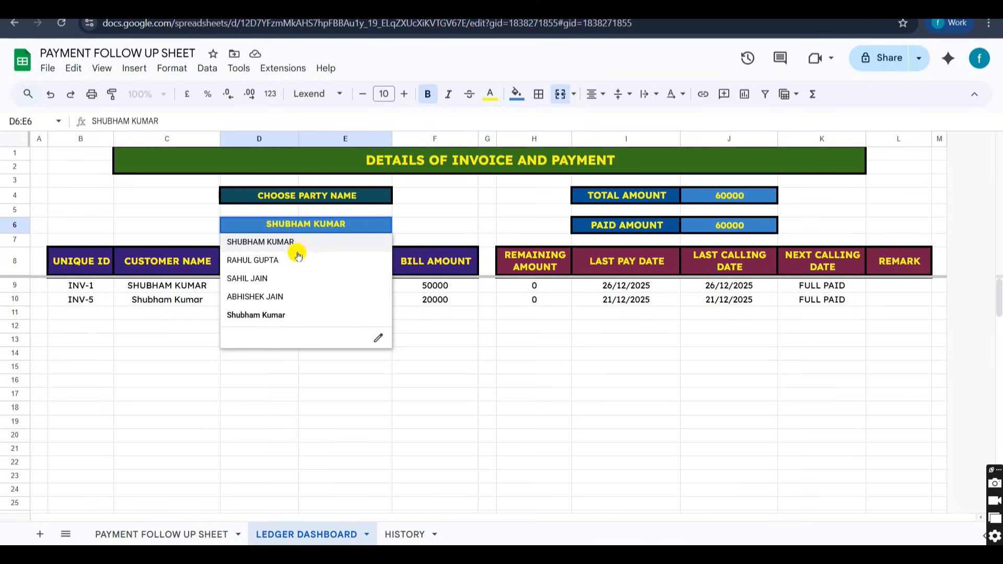
pyautogui.click(256, 279)
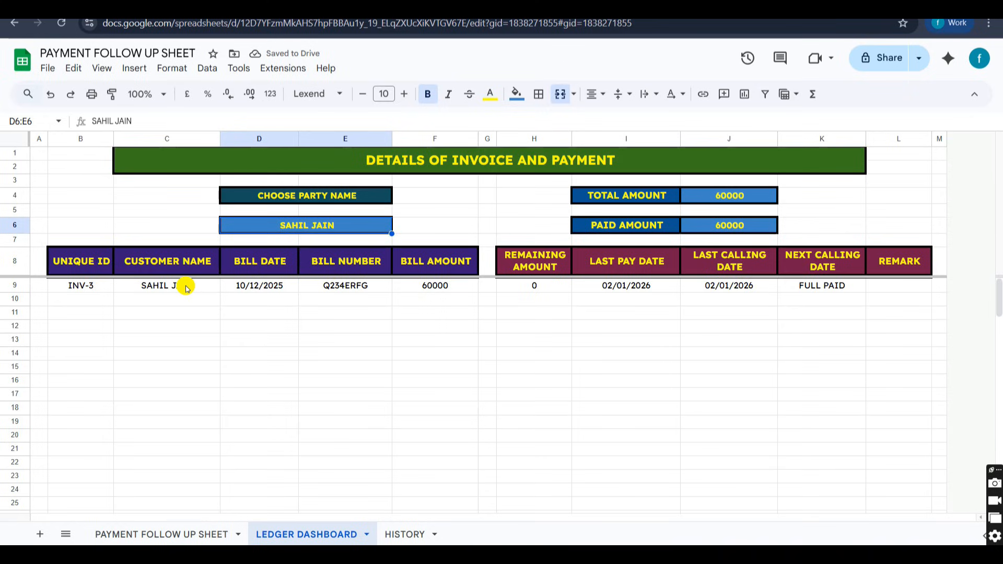
pyautogui.moveTo(103, 286); pyautogui.dragTo(444, 301)
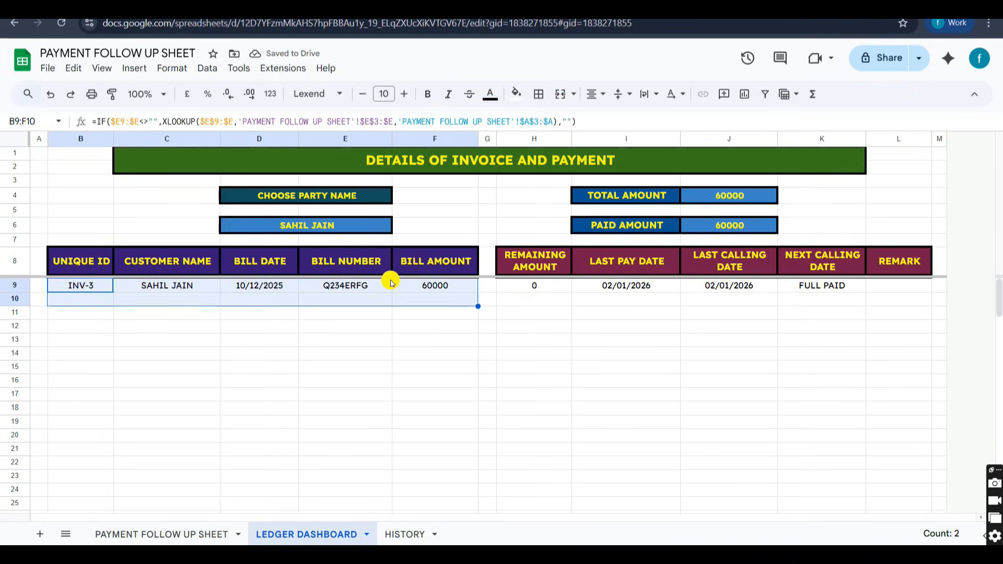
# Change the ledger dashboard's party name to the INV-2 customer.
pyautogui.click(315, 229)
pyautogui.click(314, 226)
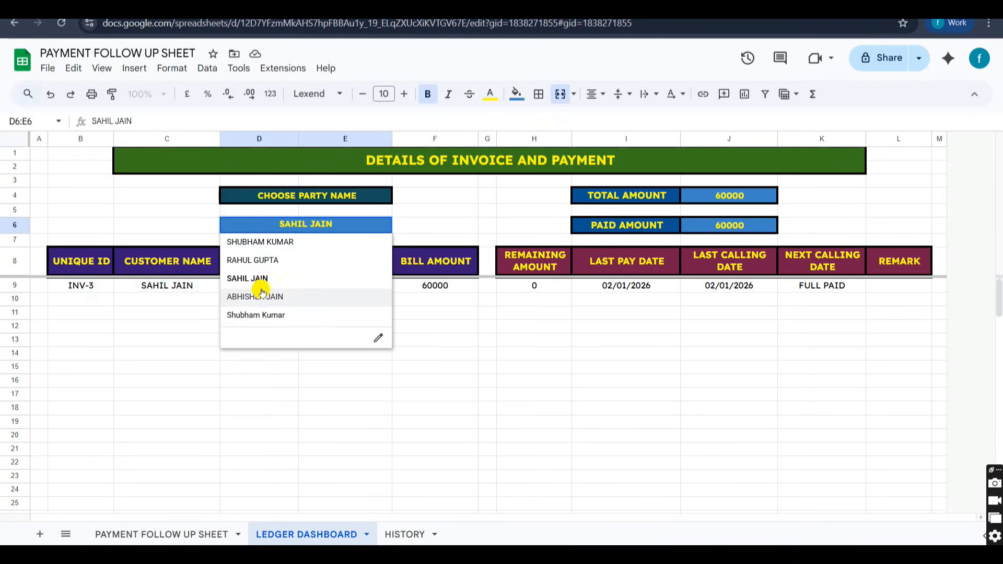
pyautogui.click(253, 260)
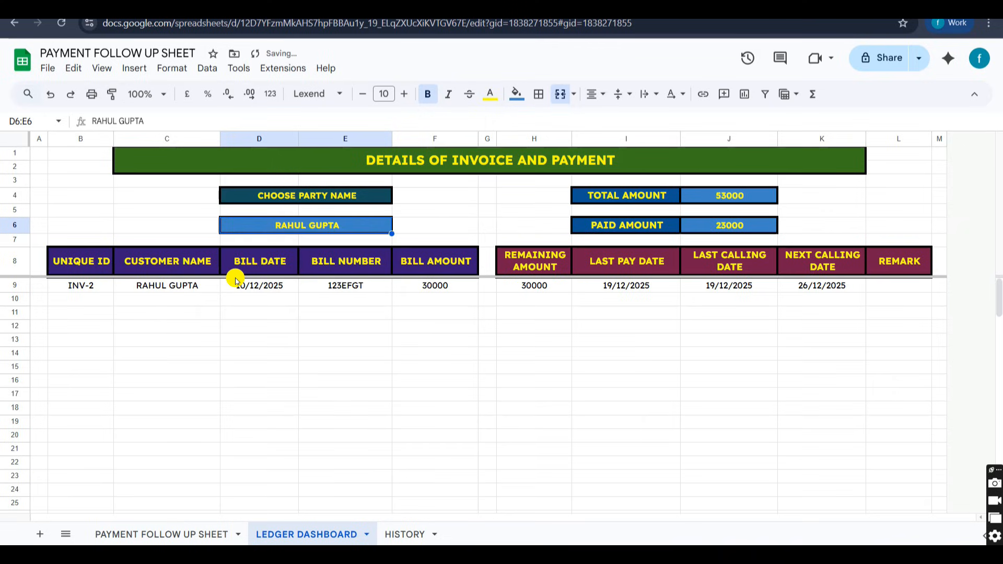
# Examine the INV-2 ledger's invoice row, remaining, total and paid amounts, and next calling date, and check the PAYMENT FOLLOW UP SHEET.
pyautogui.moveTo(89, 287); pyautogui.dragTo(430, 291)
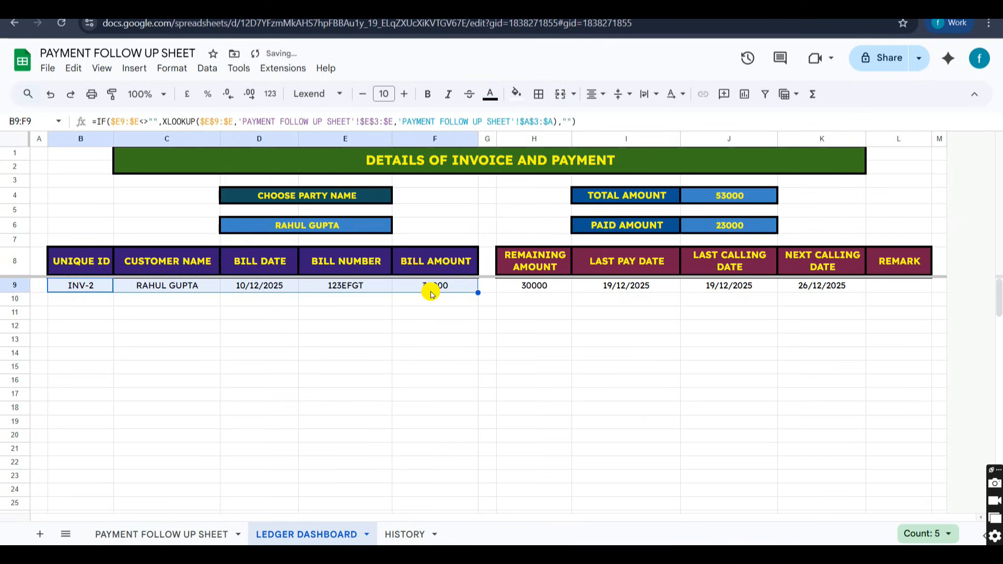
pyautogui.click(545, 289)
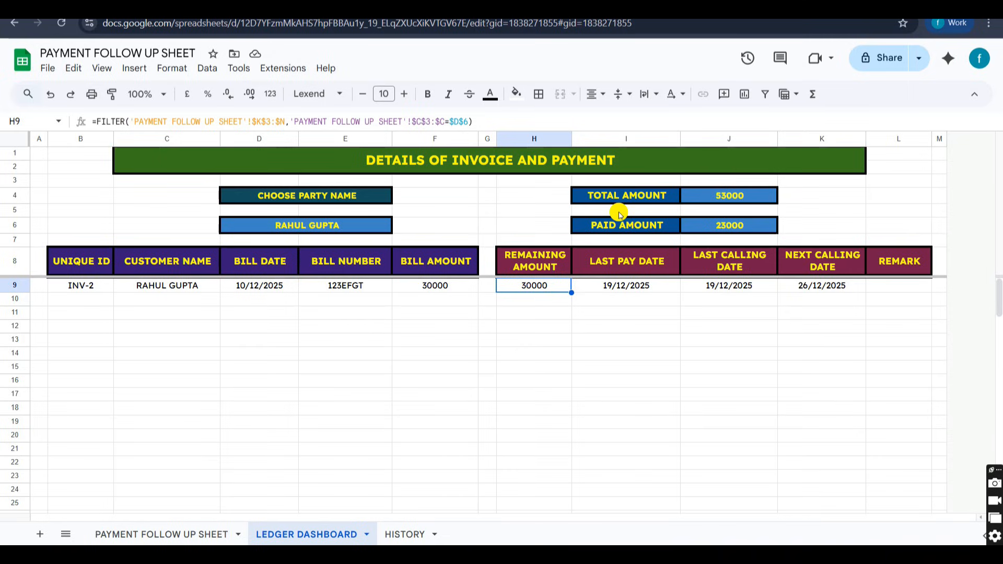
pyautogui.click(745, 200)
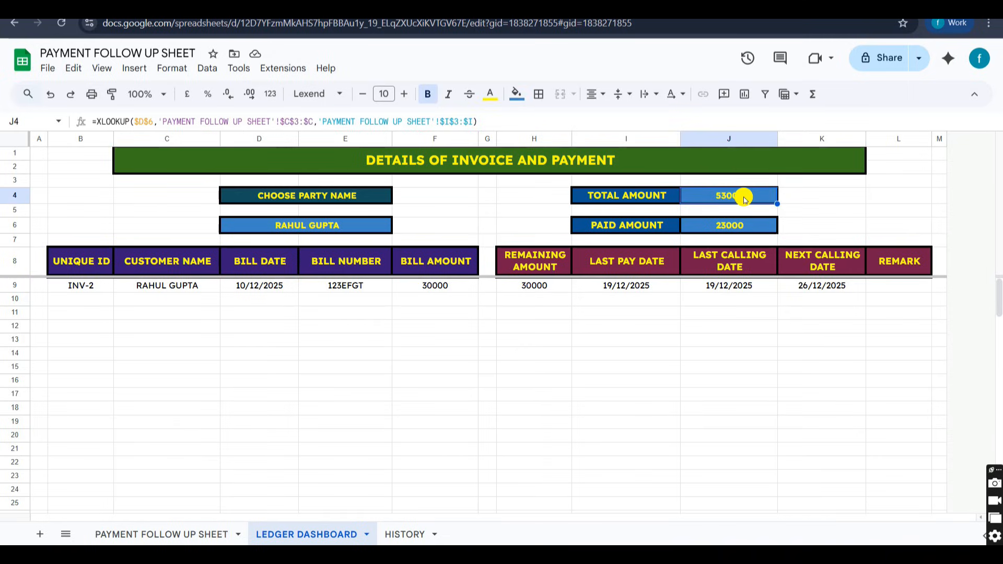
pyautogui.click(547, 288)
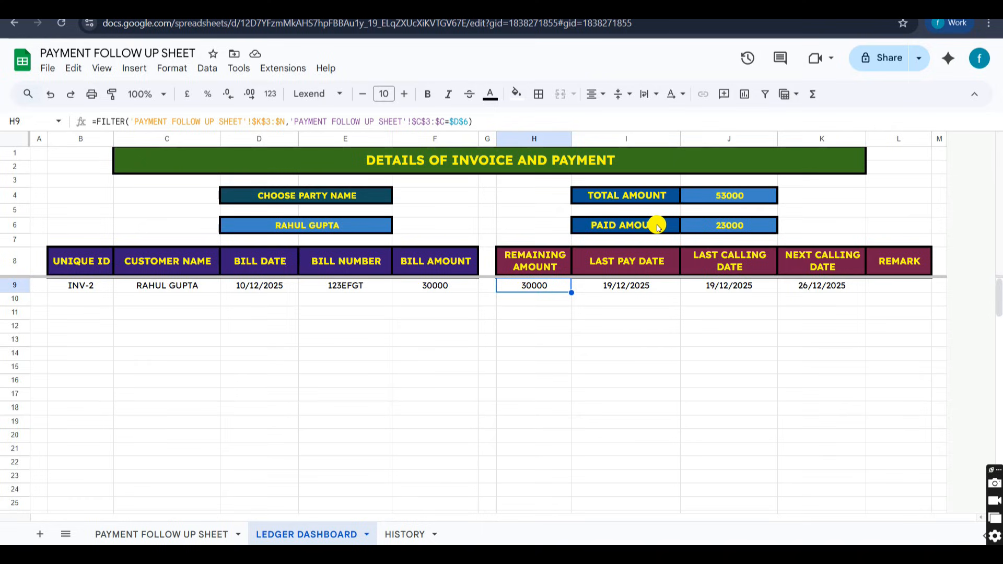
pyautogui.click(724, 230)
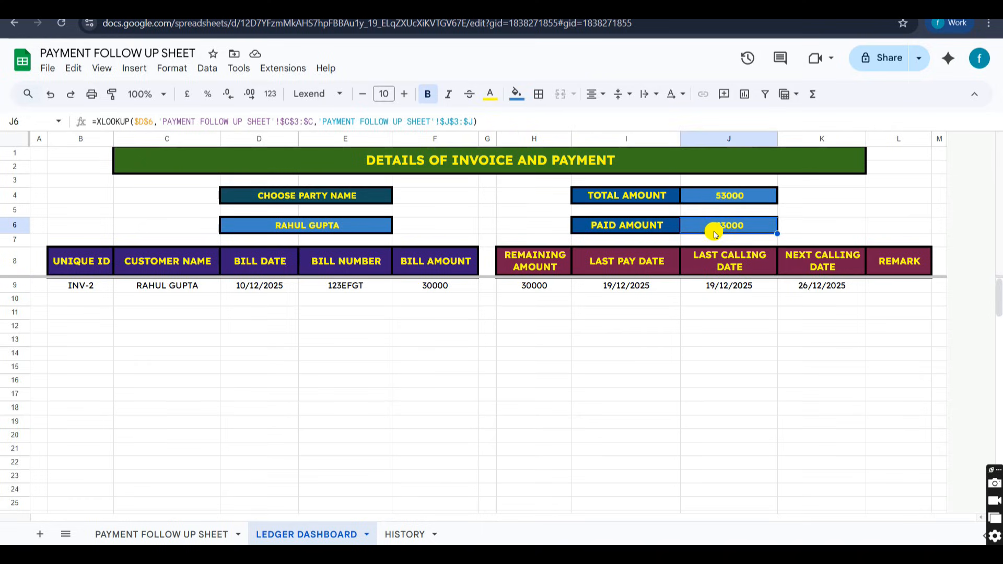
pyautogui.click(537, 294)
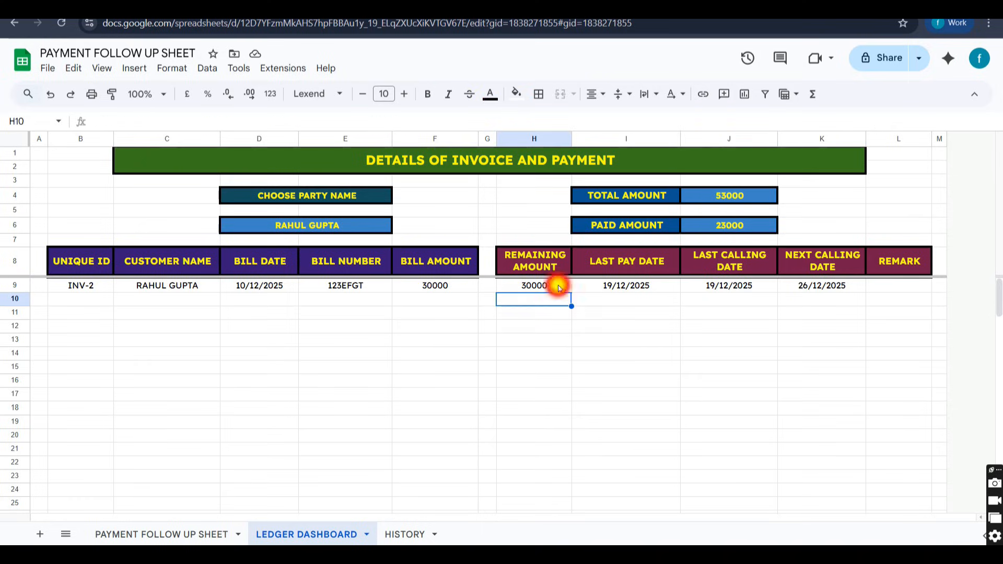
pyautogui.click(561, 288)
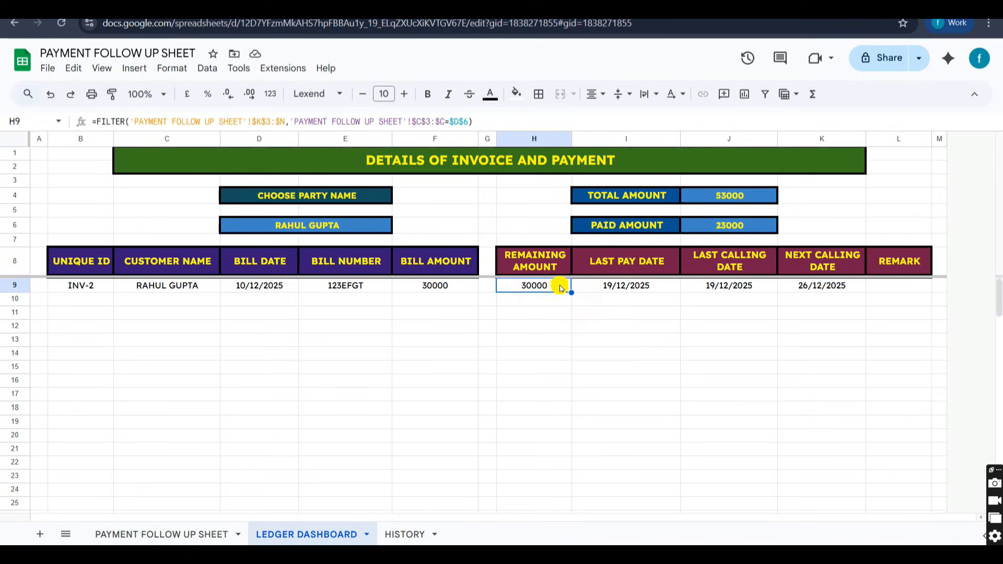
pyautogui.click(818, 290)
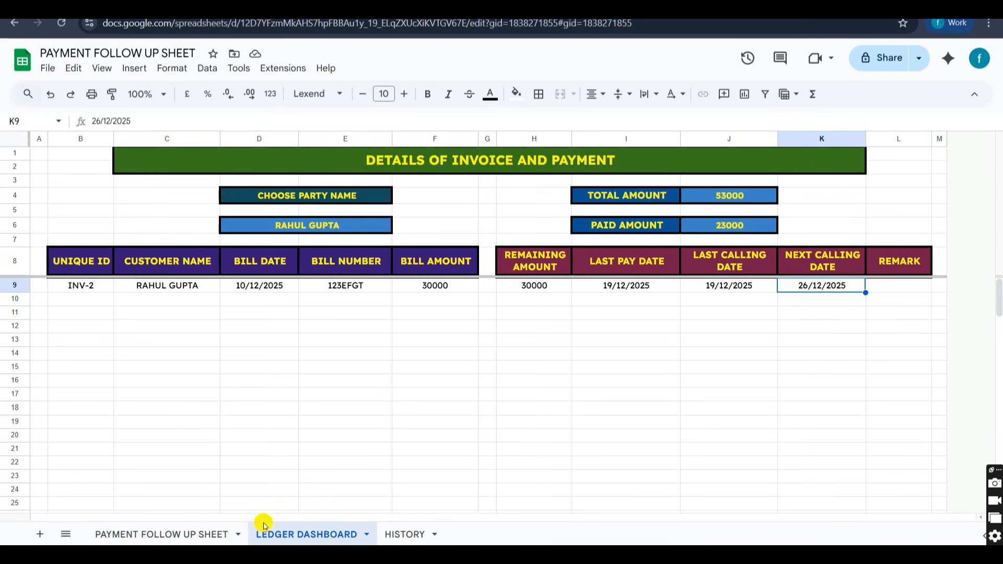
pyautogui.click(197, 534)
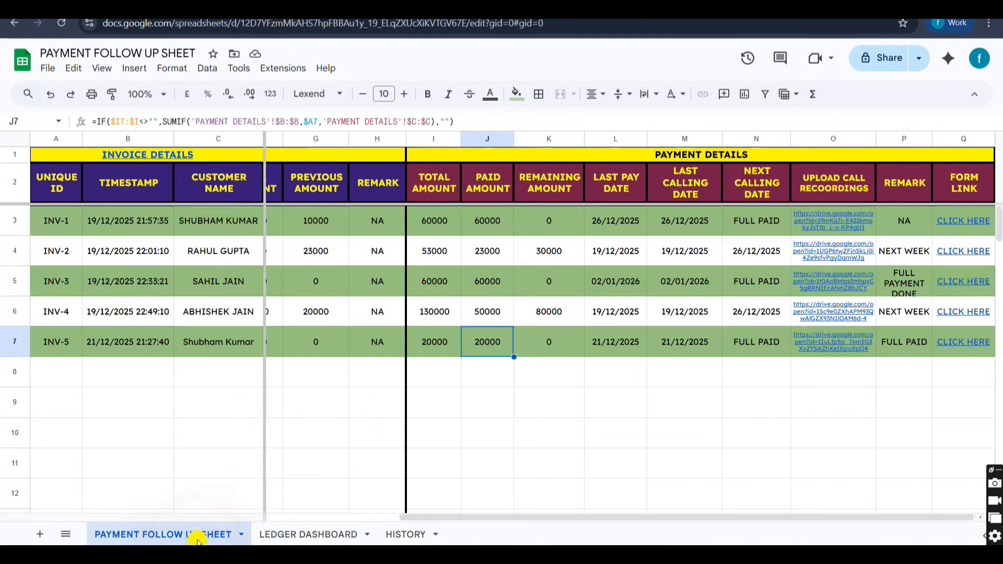
pyautogui.click(295, 534)
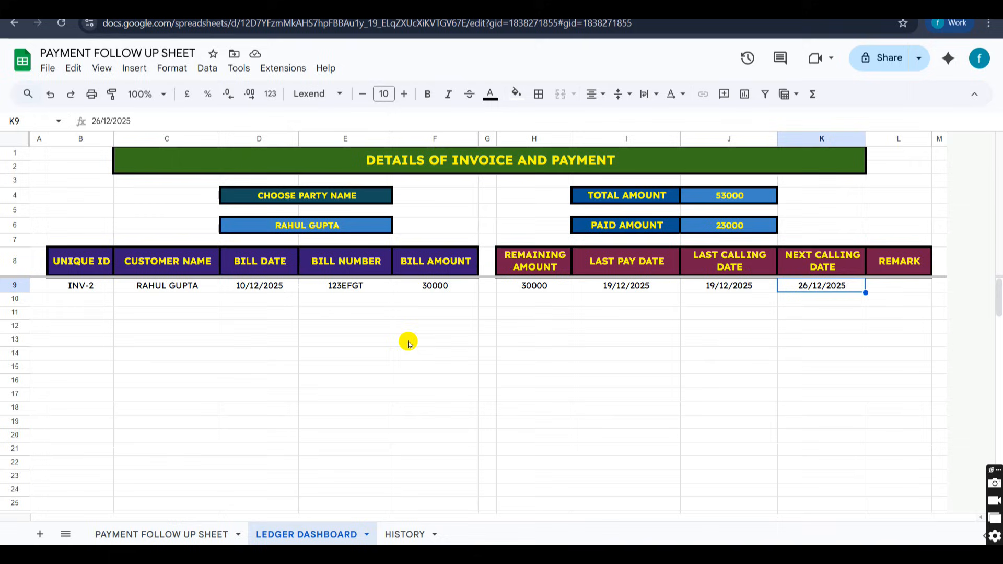
# Open the HISTORY sheet, choose the INV-1 customer as the party name, and examine the first payment's pay and calling dates.
pyautogui.click(399, 534)
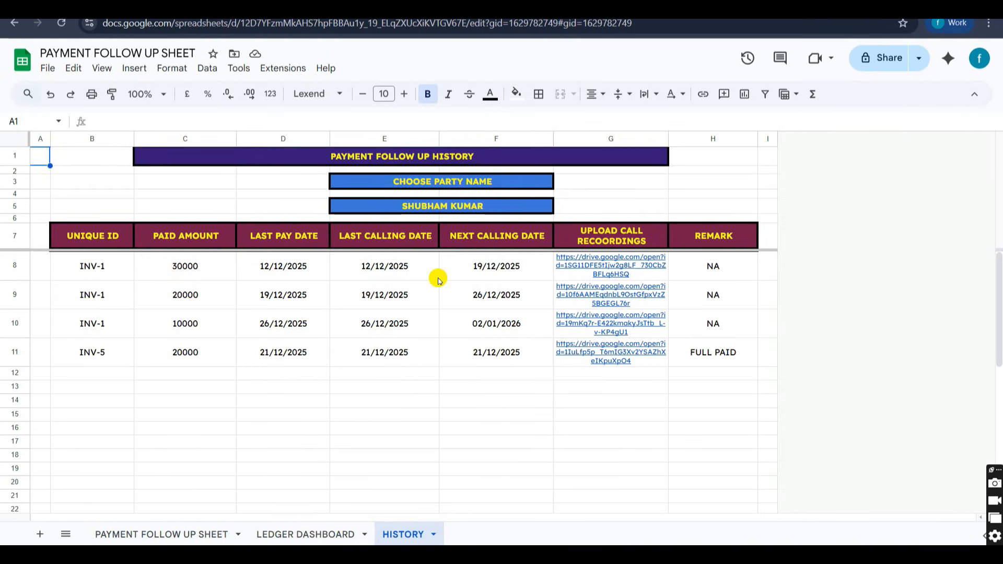
pyautogui.click(445, 206)
pyautogui.click(429, 209)
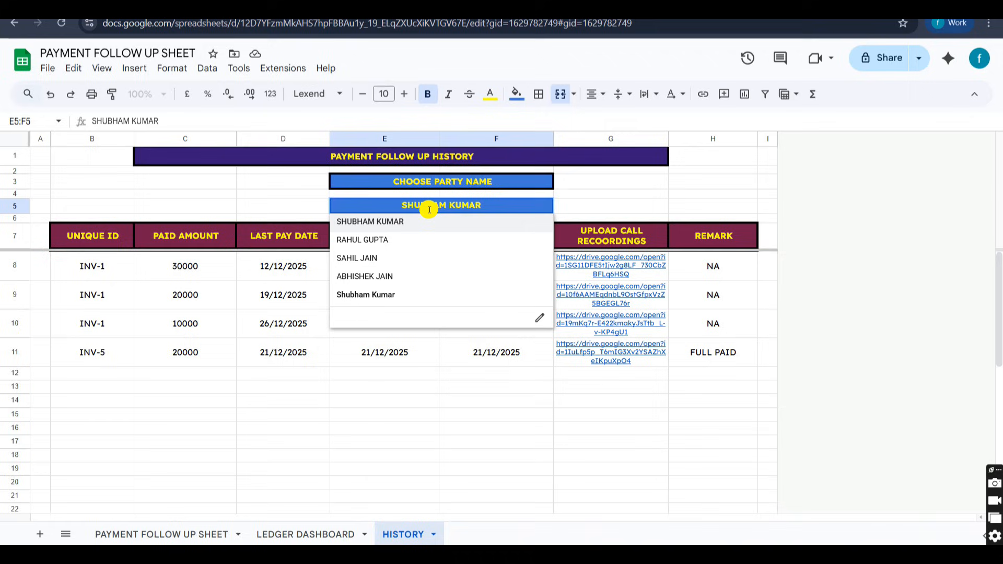
pyautogui.click(365, 224)
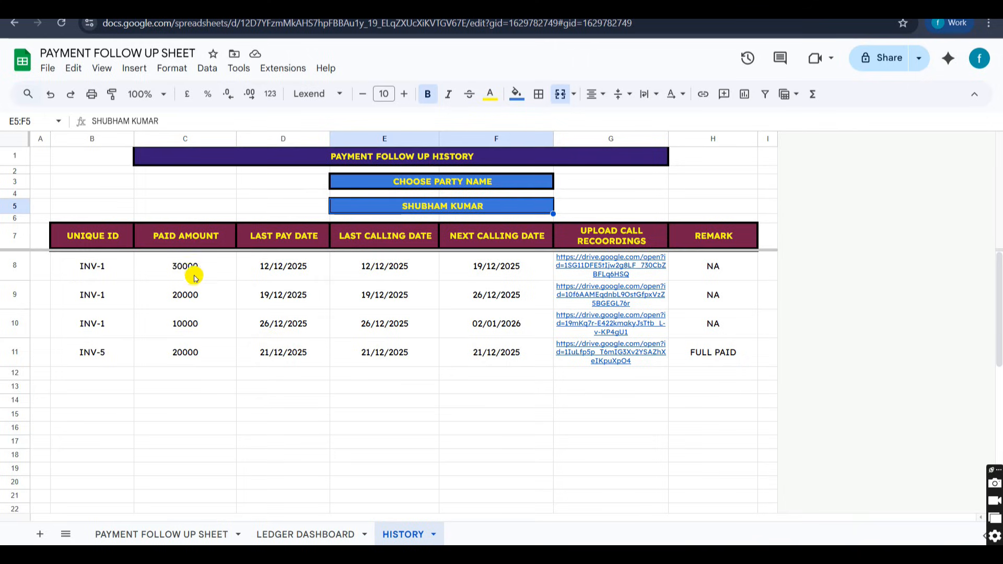
pyautogui.click(309, 267)
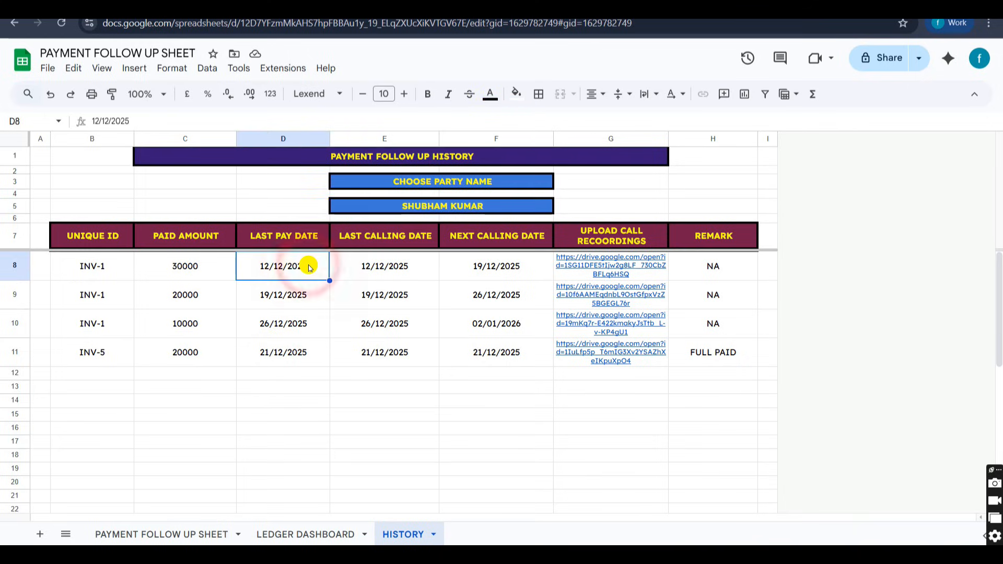
pyautogui.click(385, 265)
pyautogui.click(486, 269)
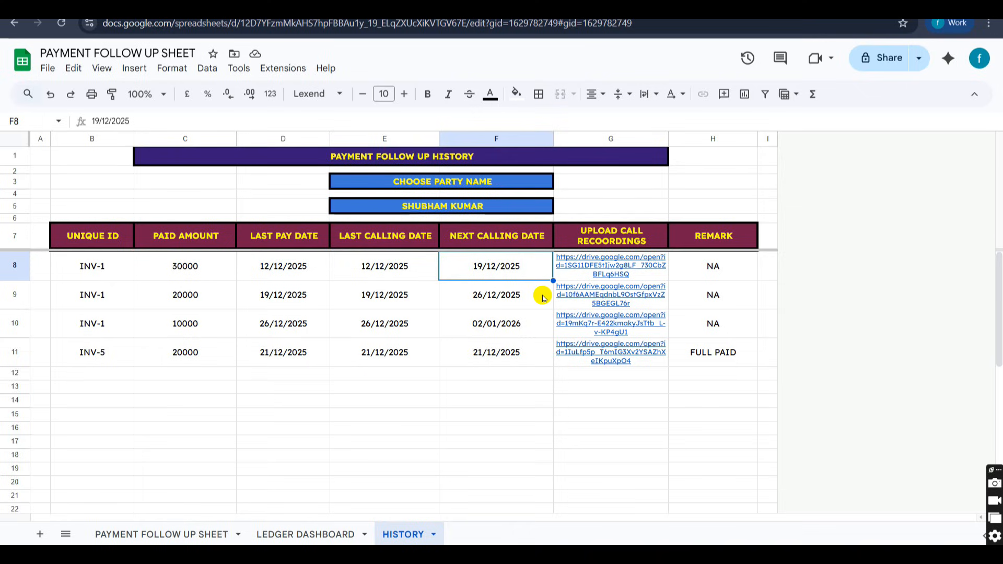
# Switch the payment history's party name to the INV-3 customer and examine the listed payment rows.
pyautogui.click(434, 206)
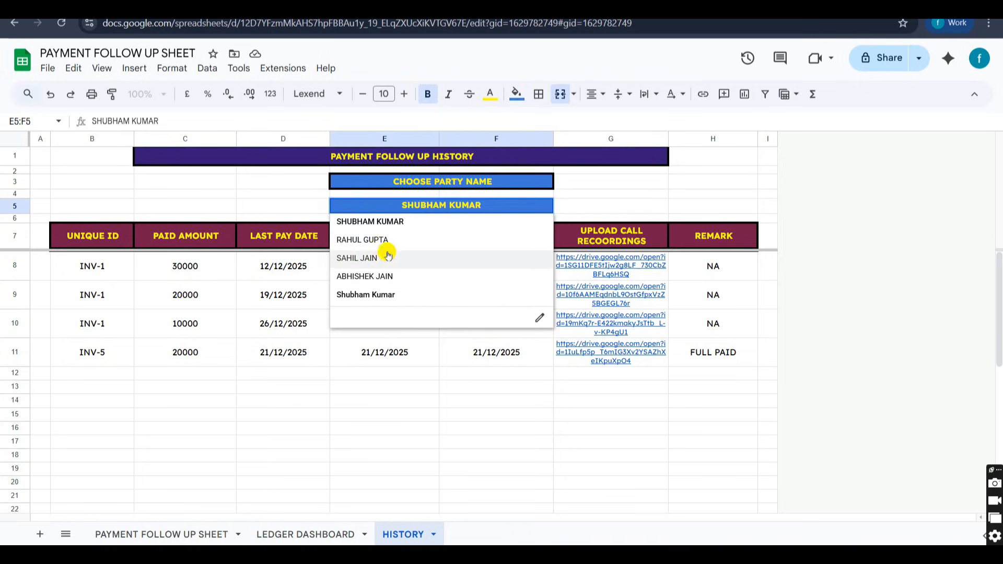
pyautogui.click(366, 257)
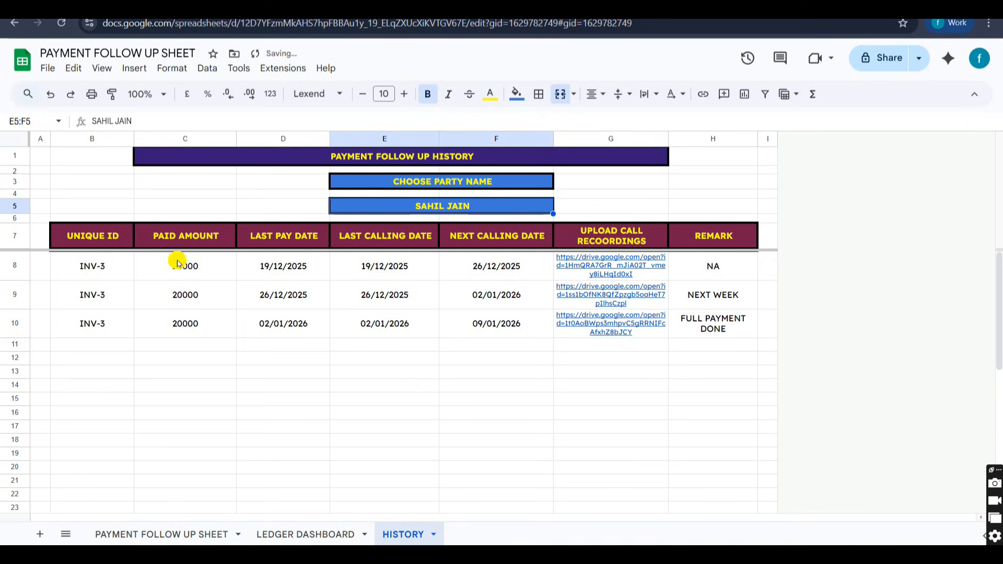
pyautogui.moveTo(114, 273); pyautogui.dragTo(561, 318)
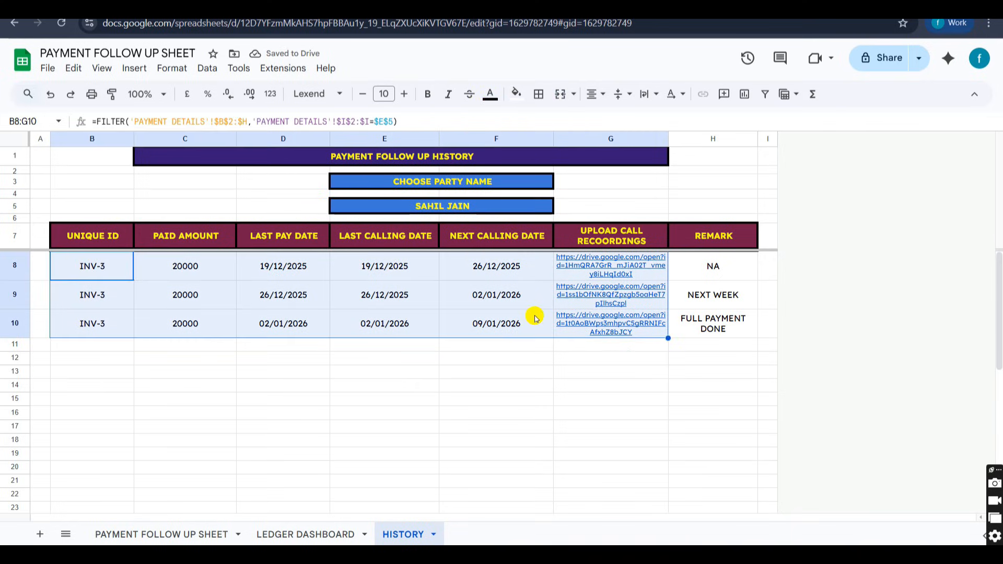
# Switch the payment history's party name to the INV-5 customer and on to the INV-4 customer.
pyautogui.click(445, 209)
pyautogui.click(365, 293)
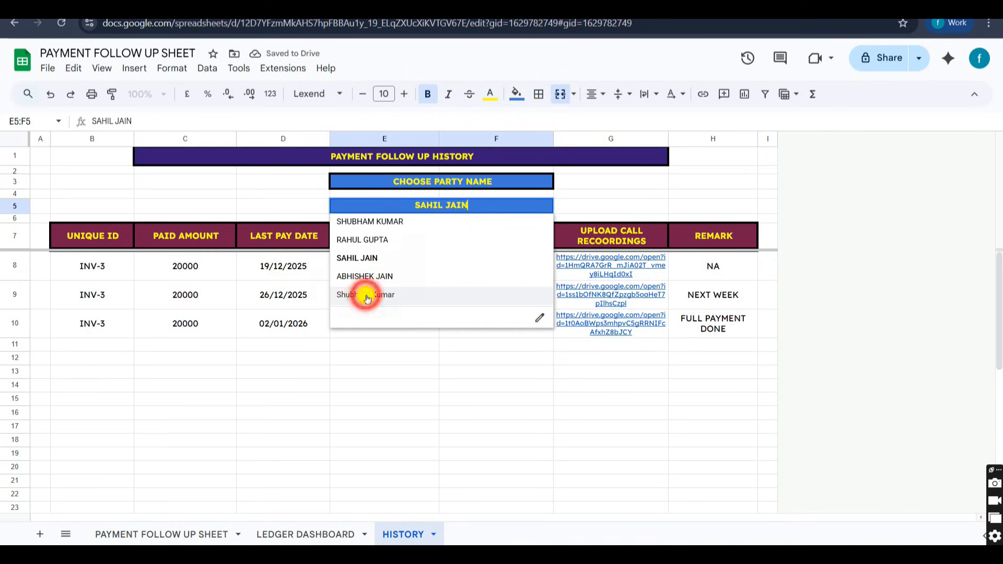
pyautogui.click(430, 204)
pyautogui.click(429, 205)
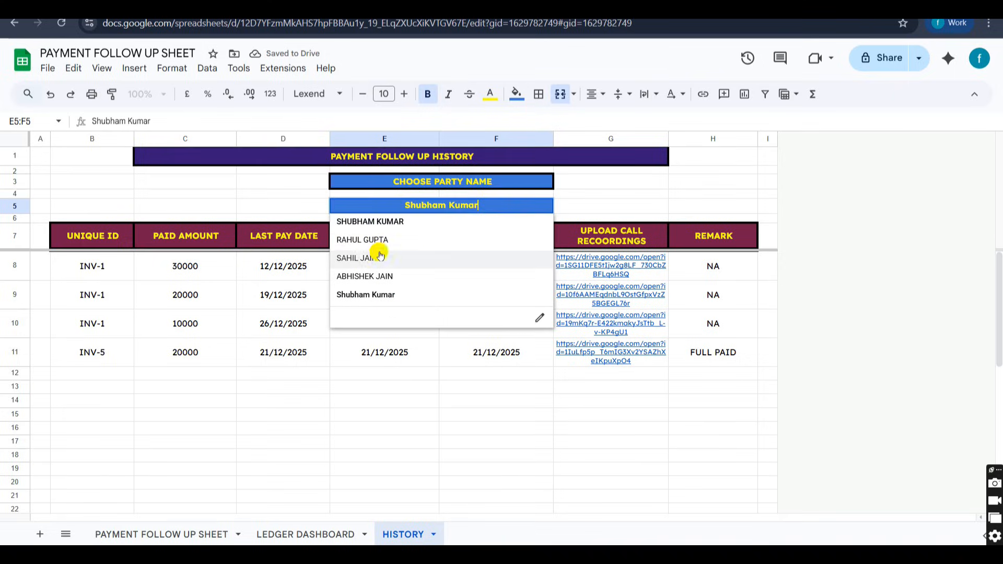
pyautogui.click(354, 275)
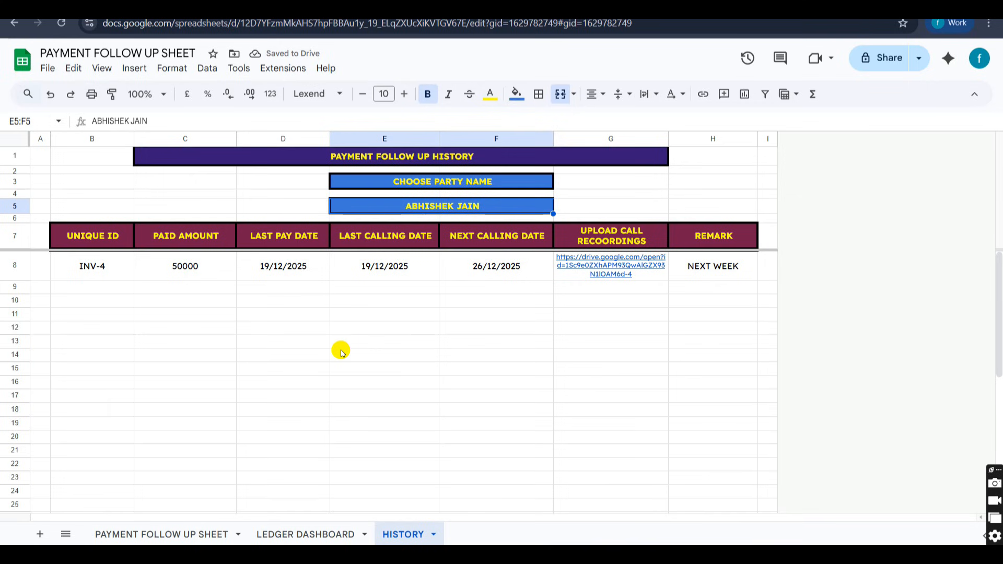
# Return to the PAYMENT FOLLOW UP SHEET and review its invoice details and payment details columns.
pyautogui.click(156, 533)
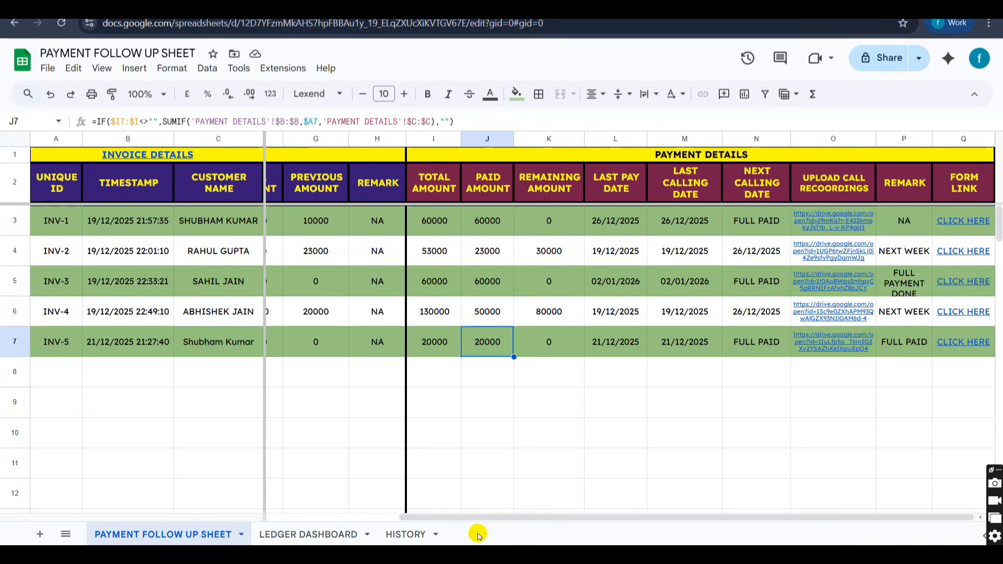
pyautogui.hscroll(-3, 386, 444)
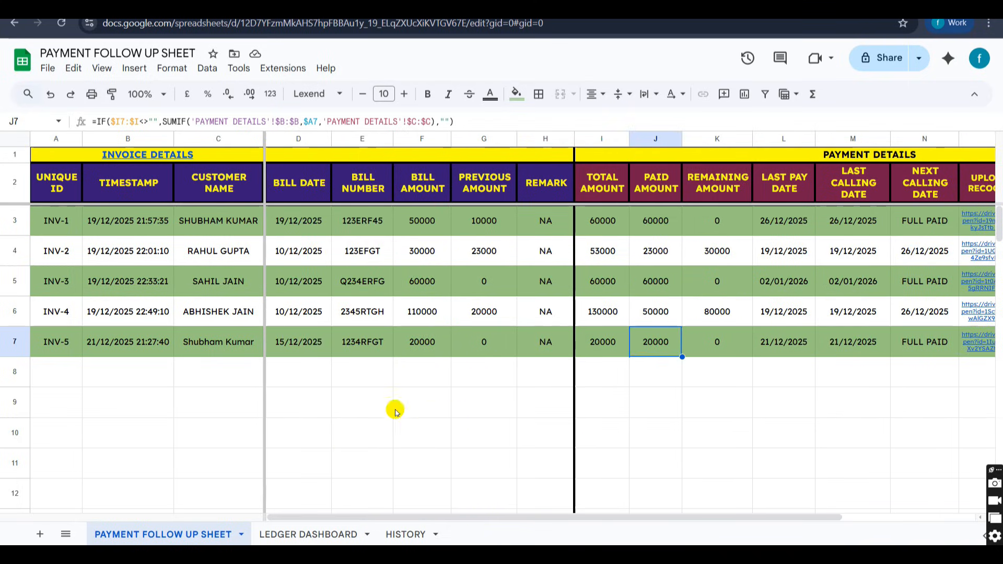
pyautogui.hscroll(3, 413, 292)
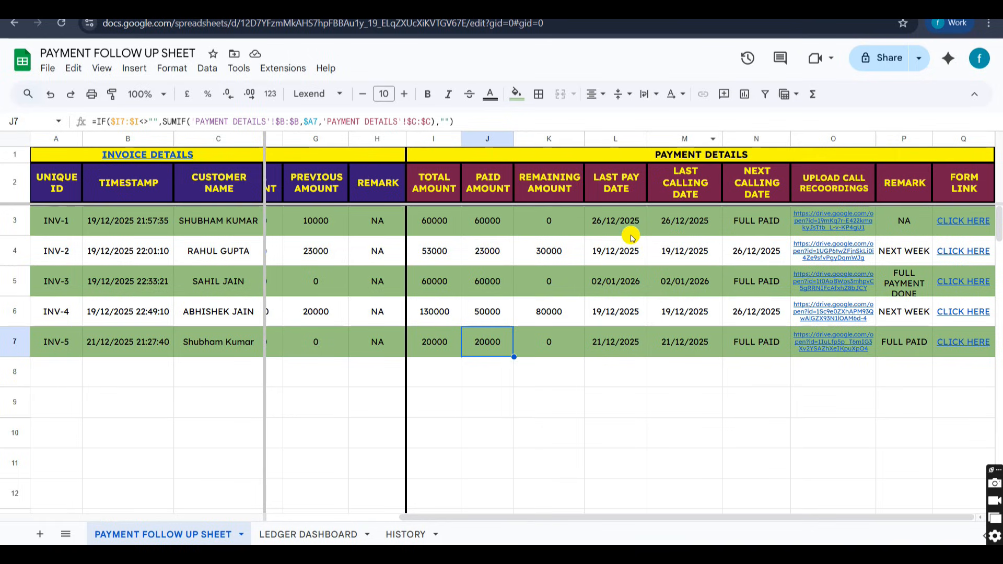
pyautogui.hscroll(-3, 611, 245)
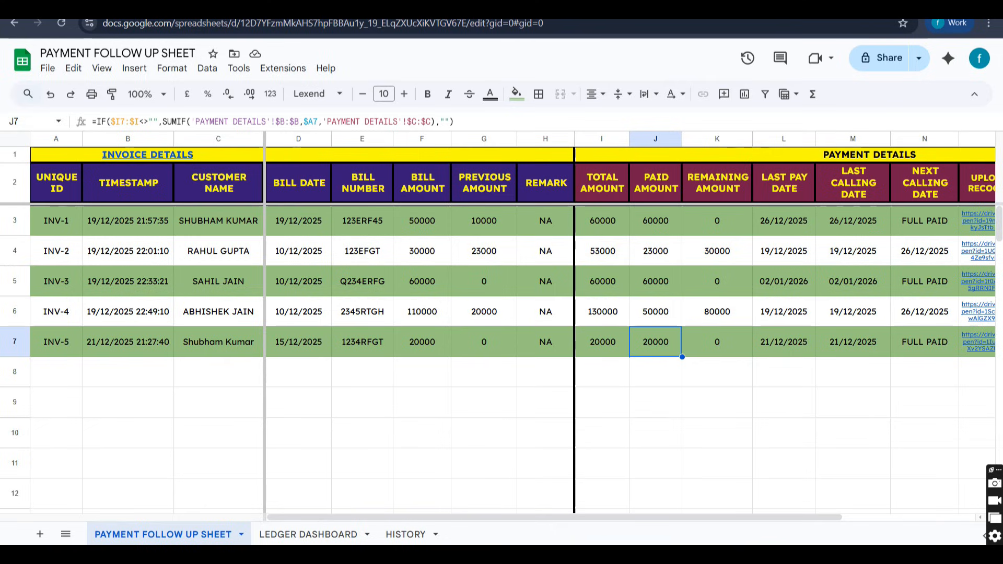
# Switch to the Shubham Consultancy Services YouTube channel, open its full description, and highlight the contact phone number.
pyautogui.click(558, 6)
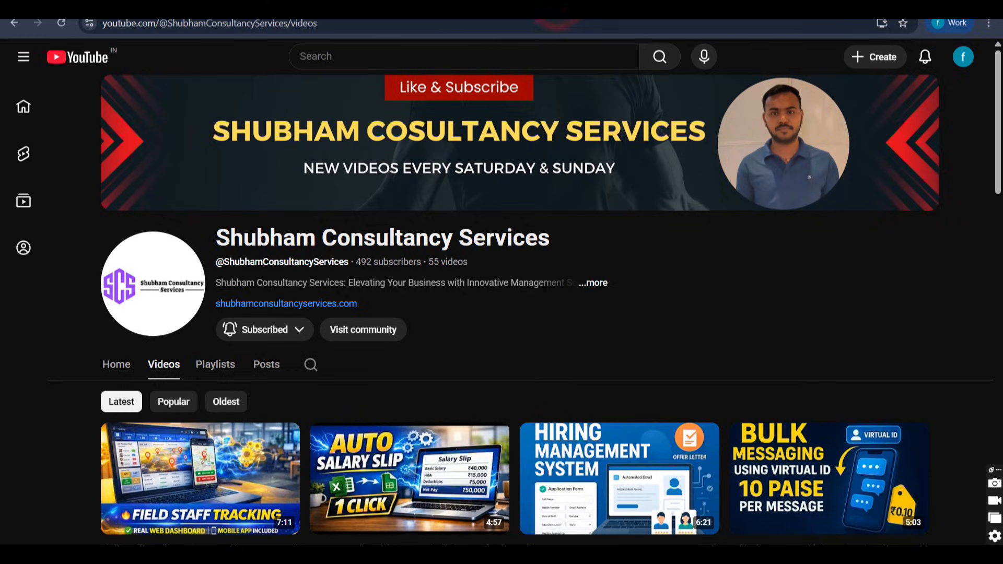
pyautogui.click(598, 285)
pyautogui.scroll(-3, 492, 318)
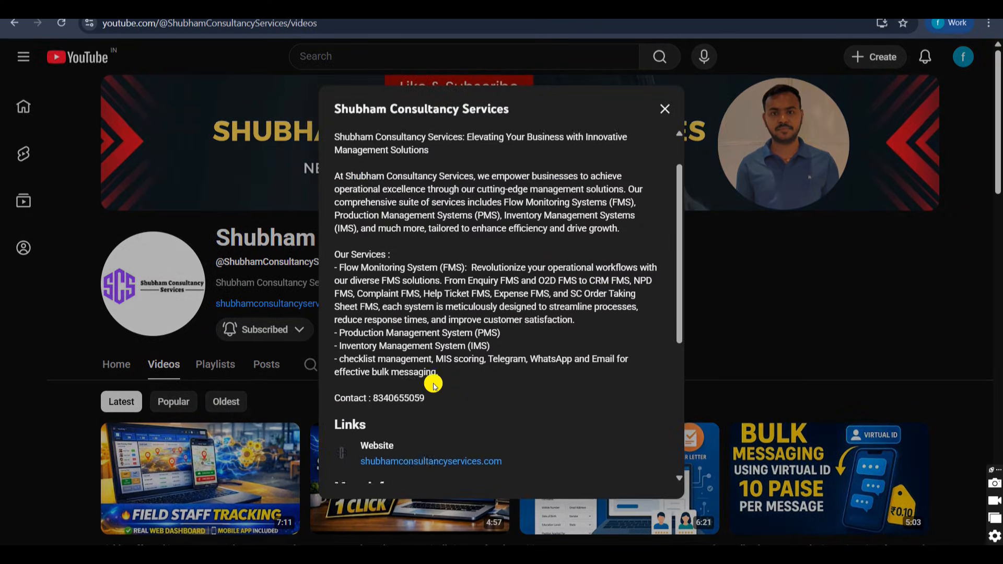
pyautogui.moveTo(374, 302); pyautogui.dragTo(449, 304)
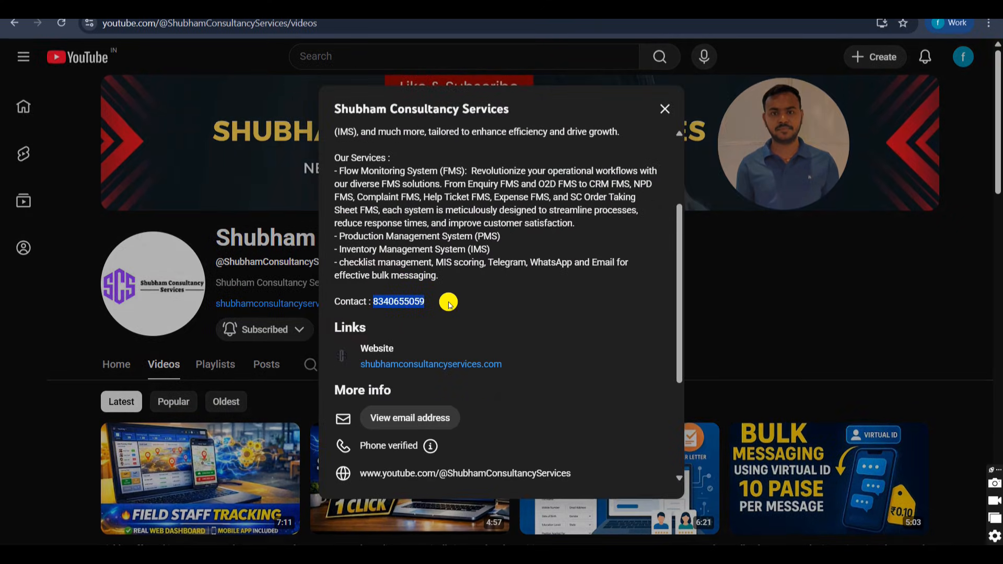